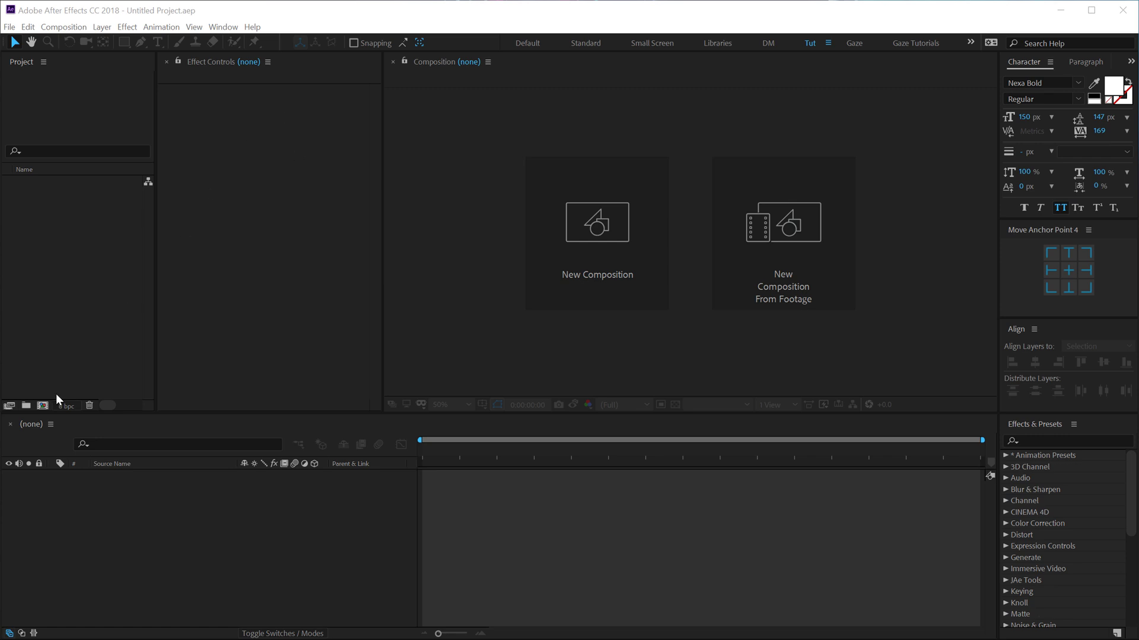
Make a new composition named 'Main' with width 1920 and a 30 fps frame rate
click(43, 406)
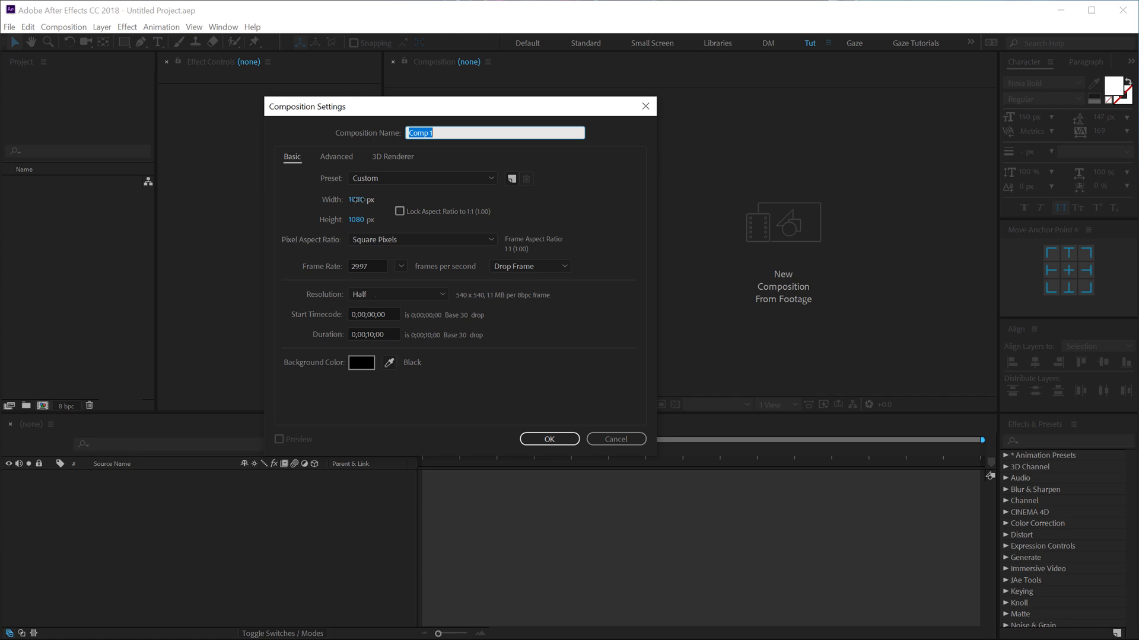
click(358, 200)
click(391, 179)
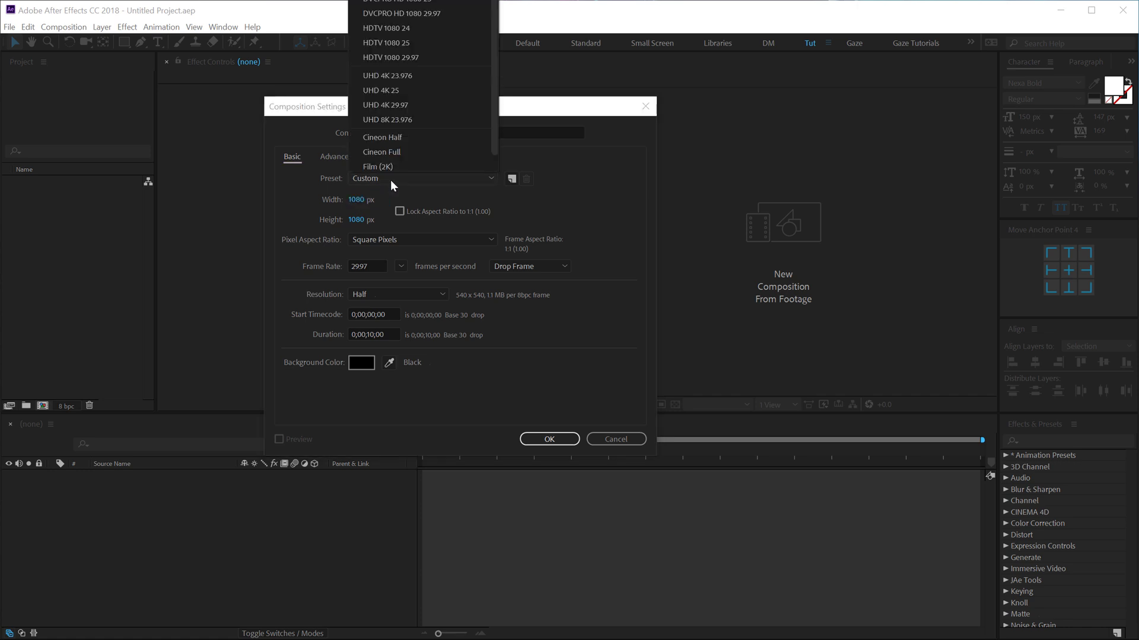
click(411, 207)
click(363, 201)
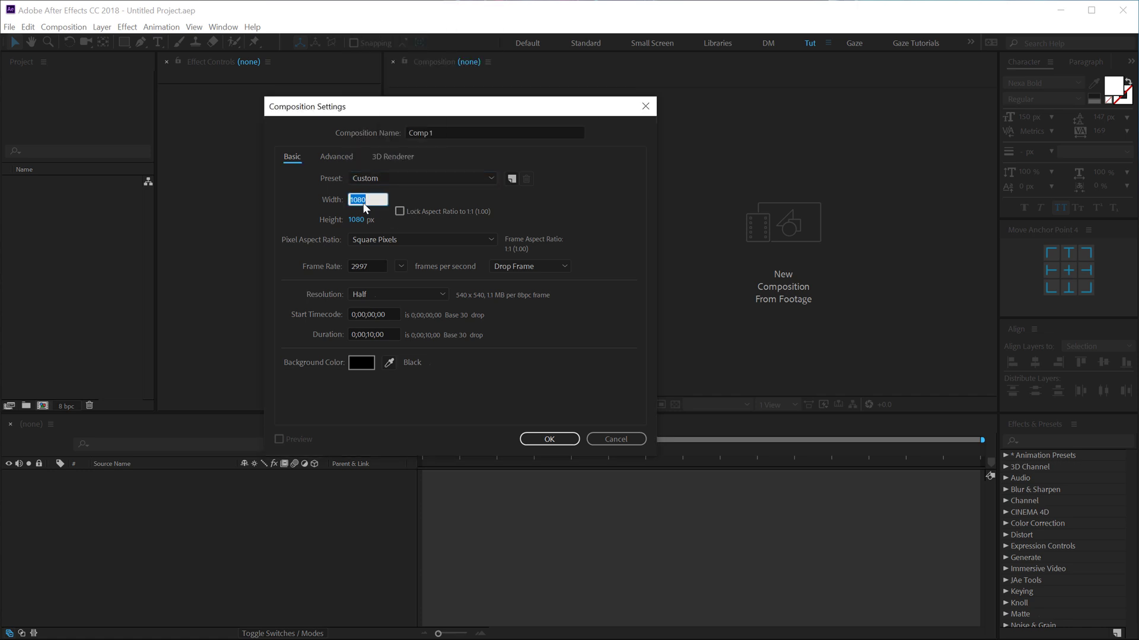
text(1920)
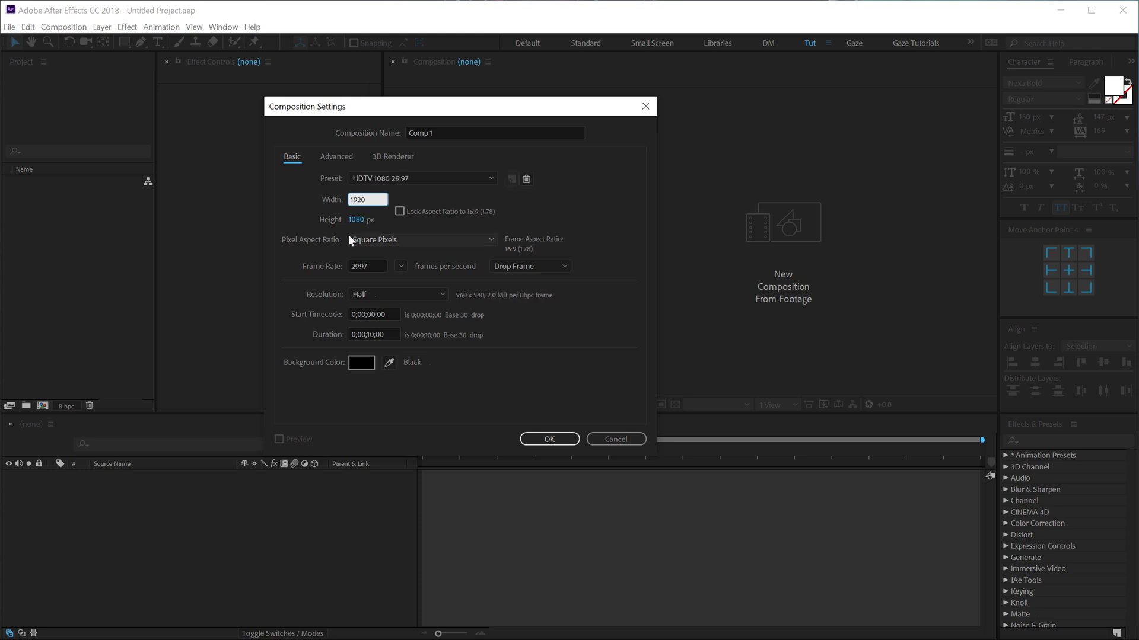
click(400, 266)
click(415, 382)
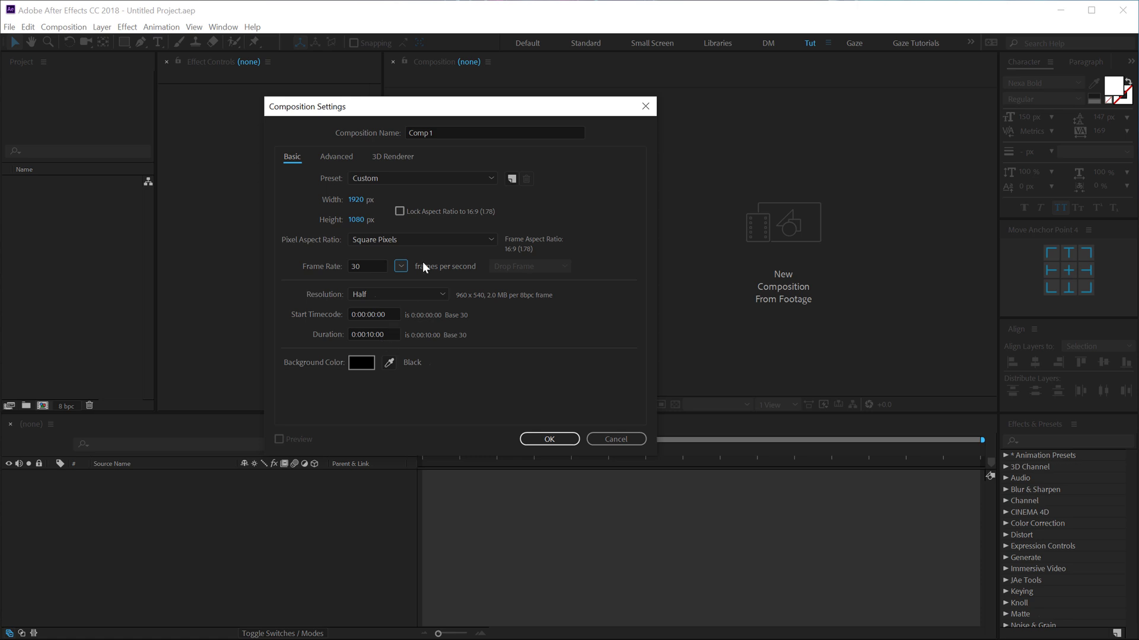
drag(442, 133, 383, 139)
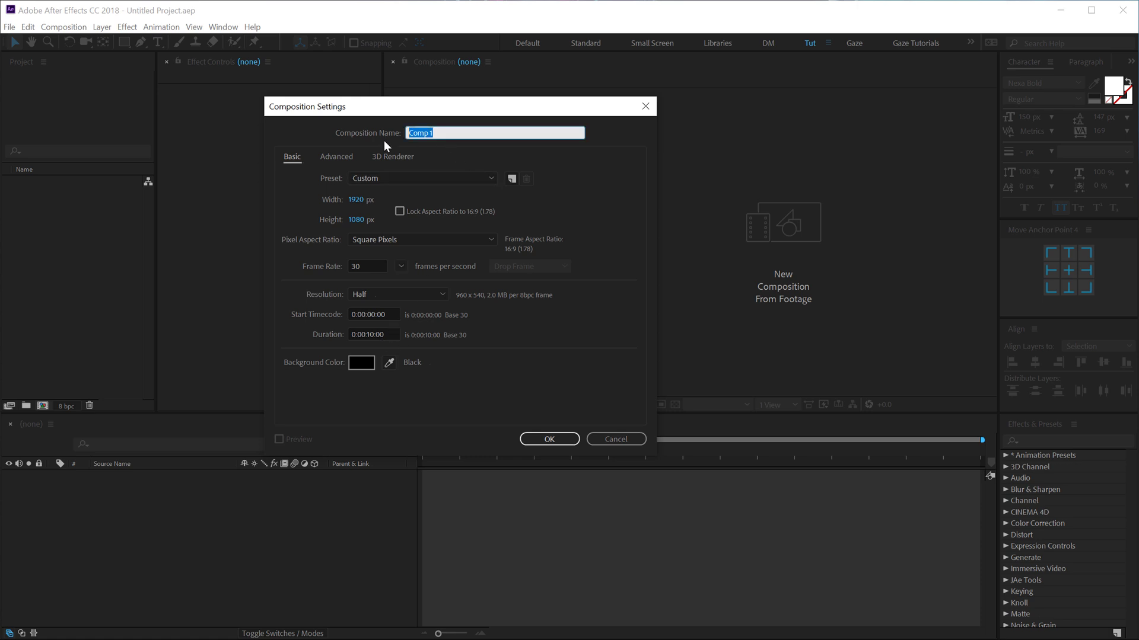
text(Main)
click(524, 439)
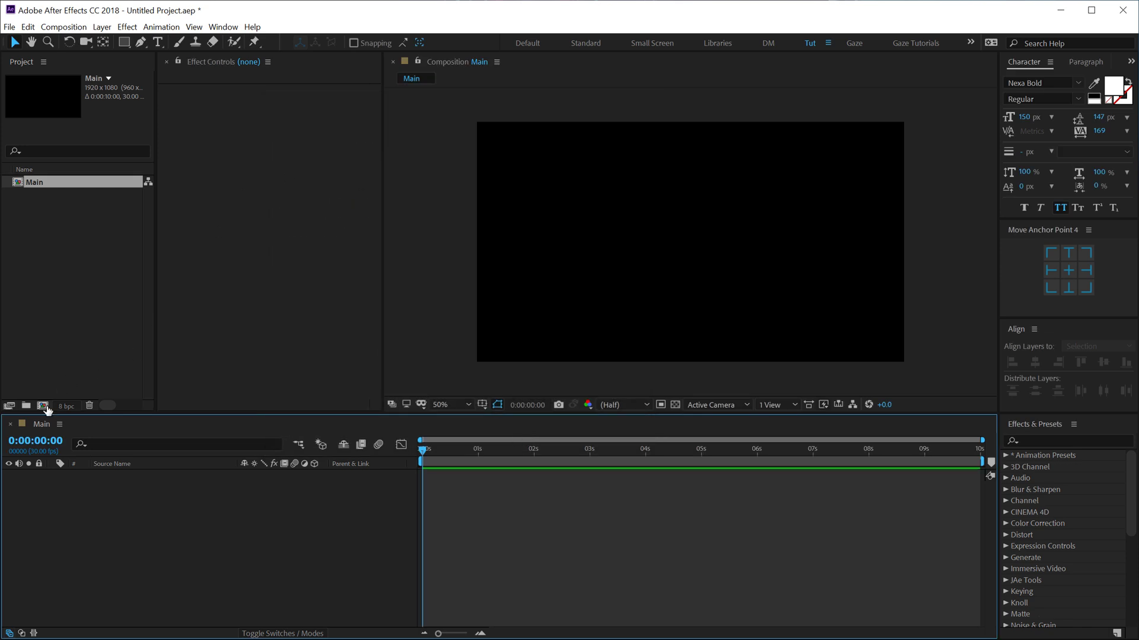
Make a new 1920×200 composition named 'Text' by setting its height to 200 px
click(43, 406)
drag(464, 114, 485, 123)
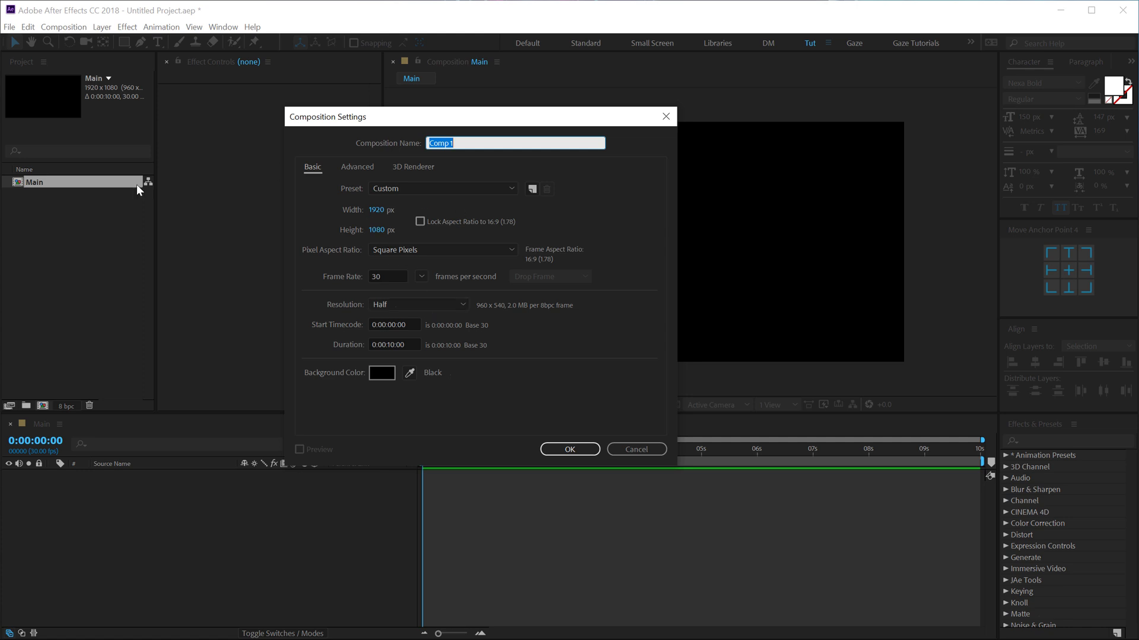
click(380, 229)
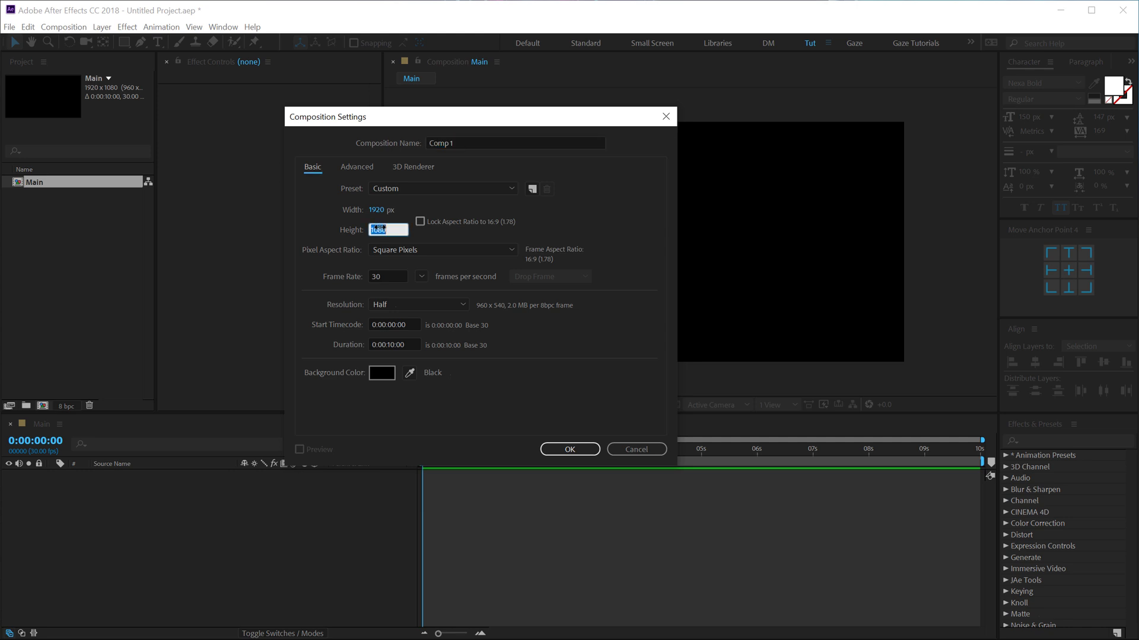
text(200)
click(632, 215)
click(460, 145)
text(Text)
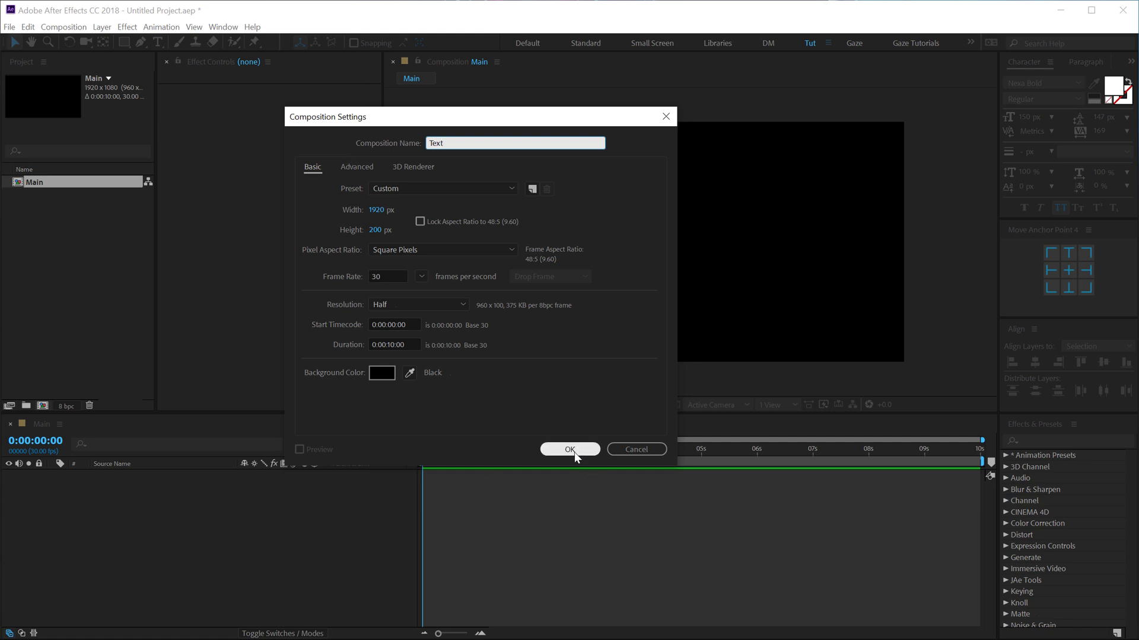
click(574, 452)
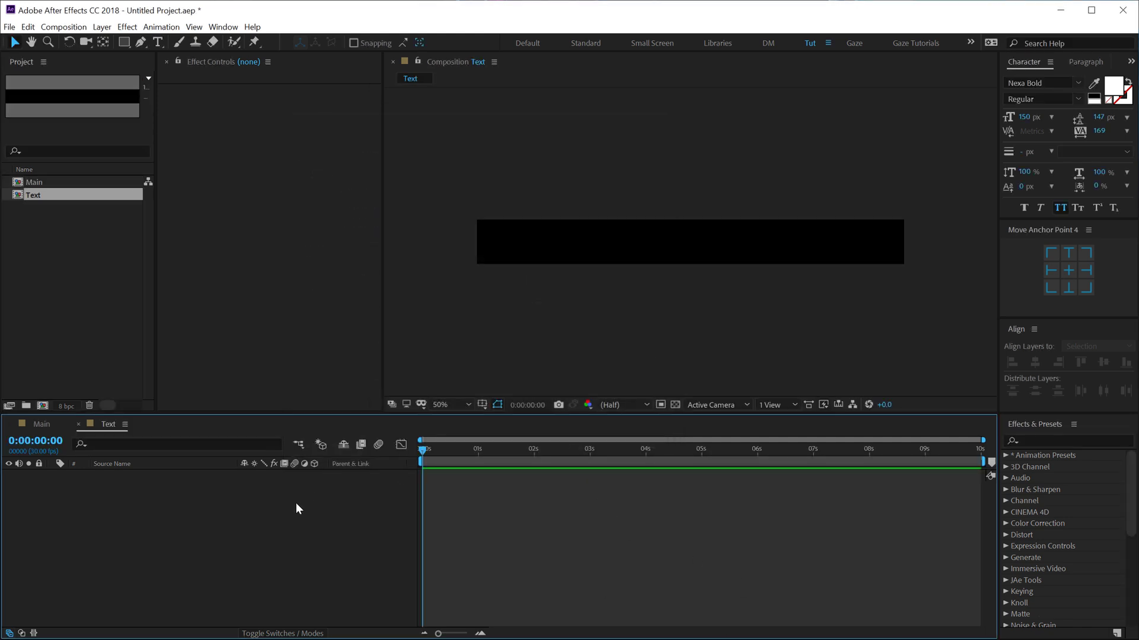
Add a new solid layer named BG to the Text composition
key(ctrl+y)
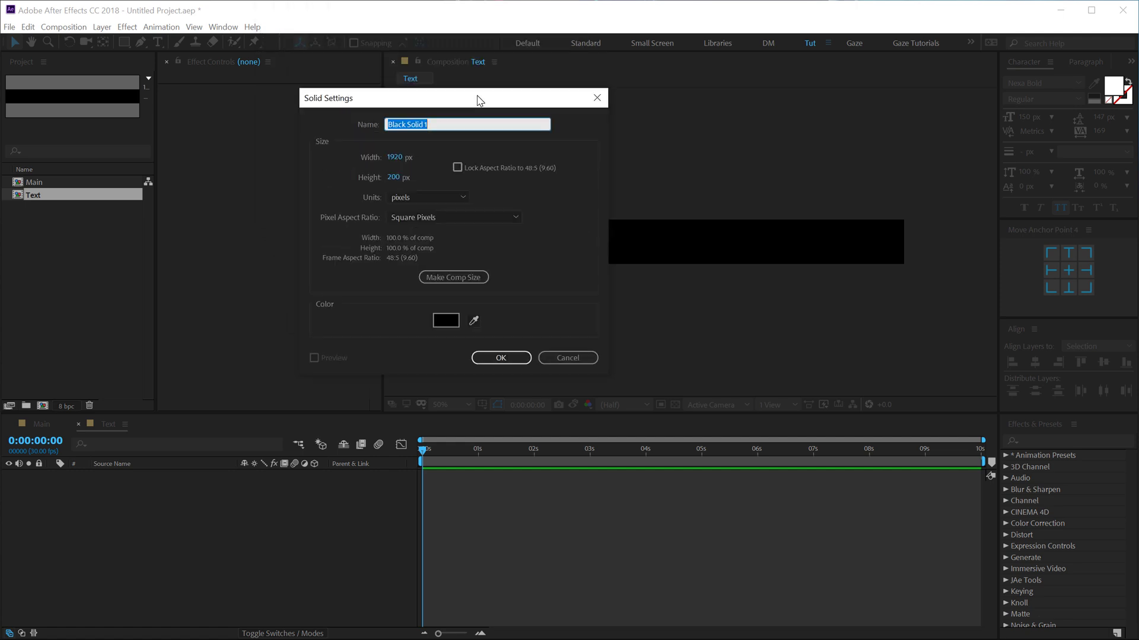
text(BG)
click(492, 359)
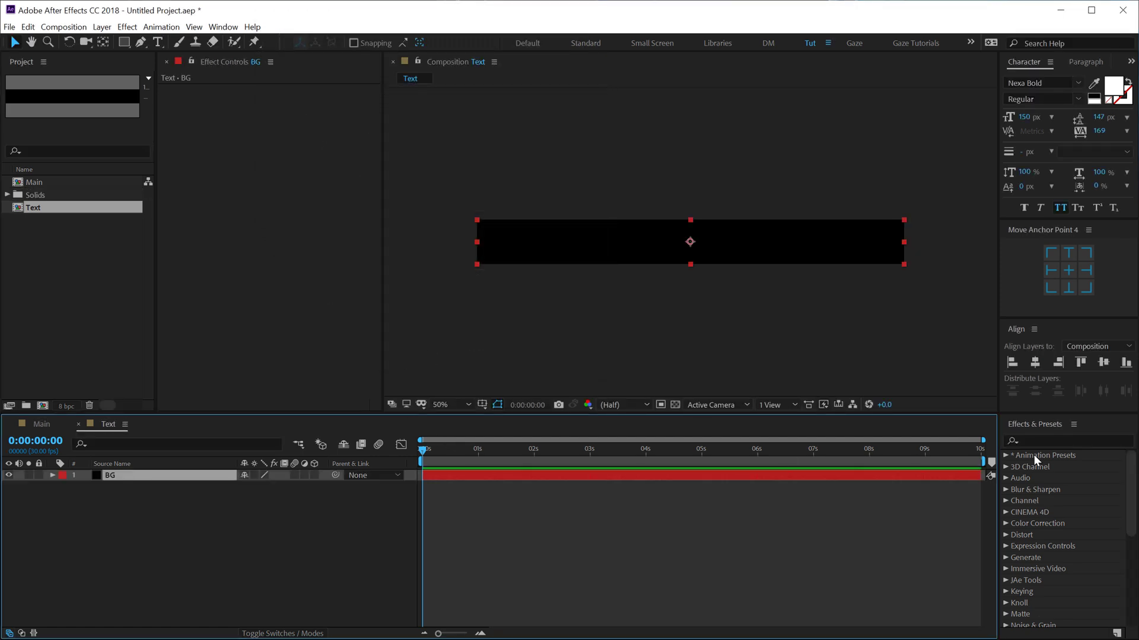
Apply the Fill effect to BG and set its colour to FFFFFF
click(1038, 440)
text(fill)
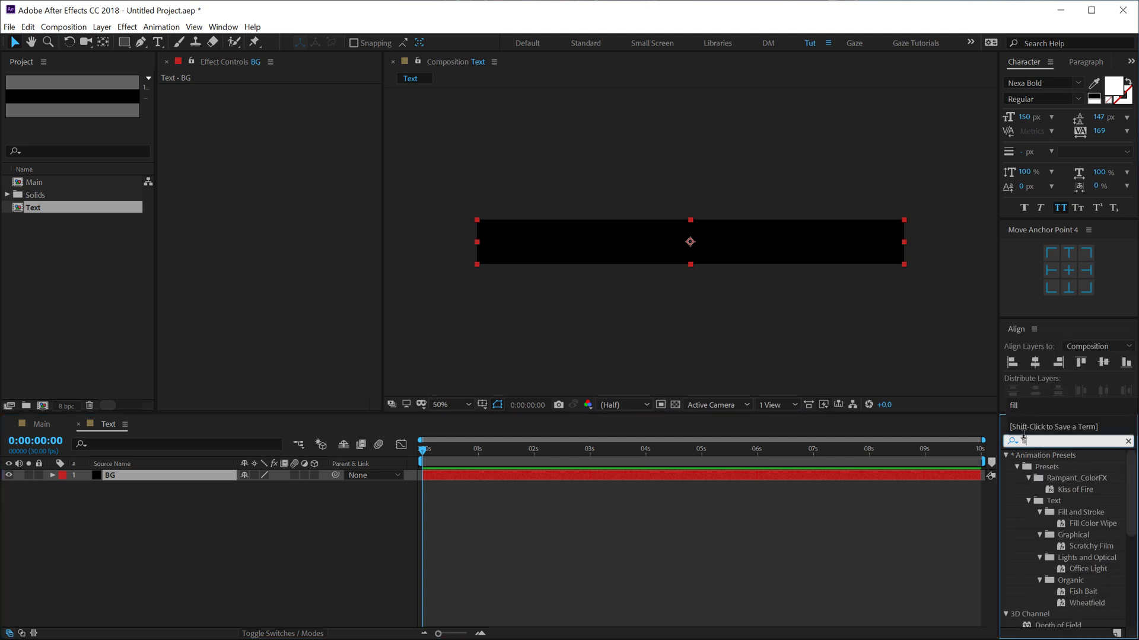
double_click(1040, 535)
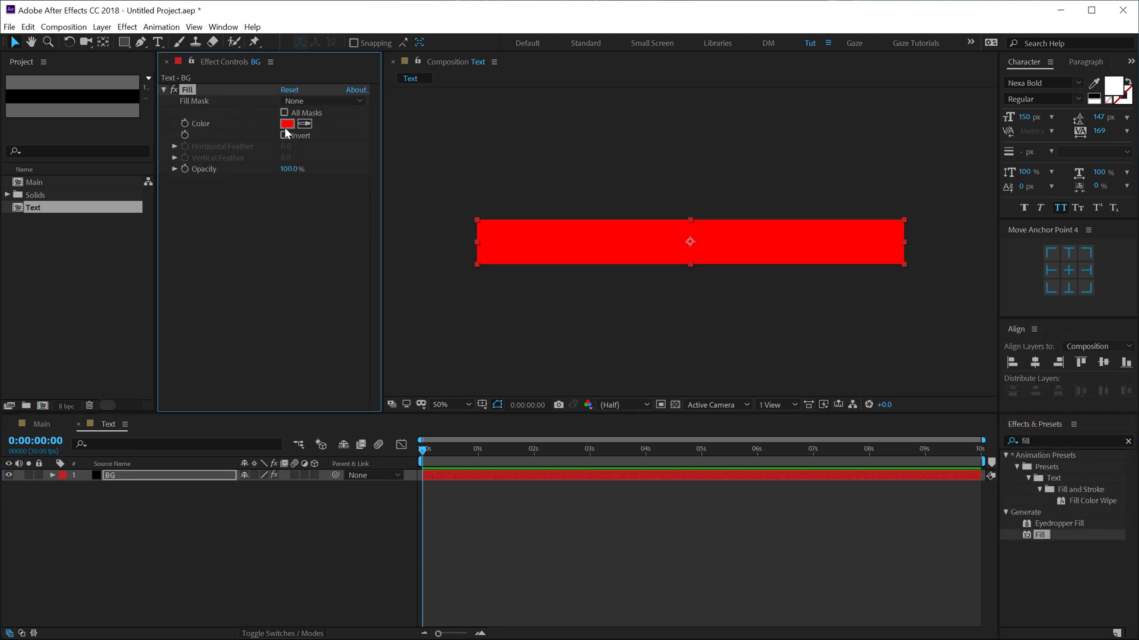
click(286, 124)
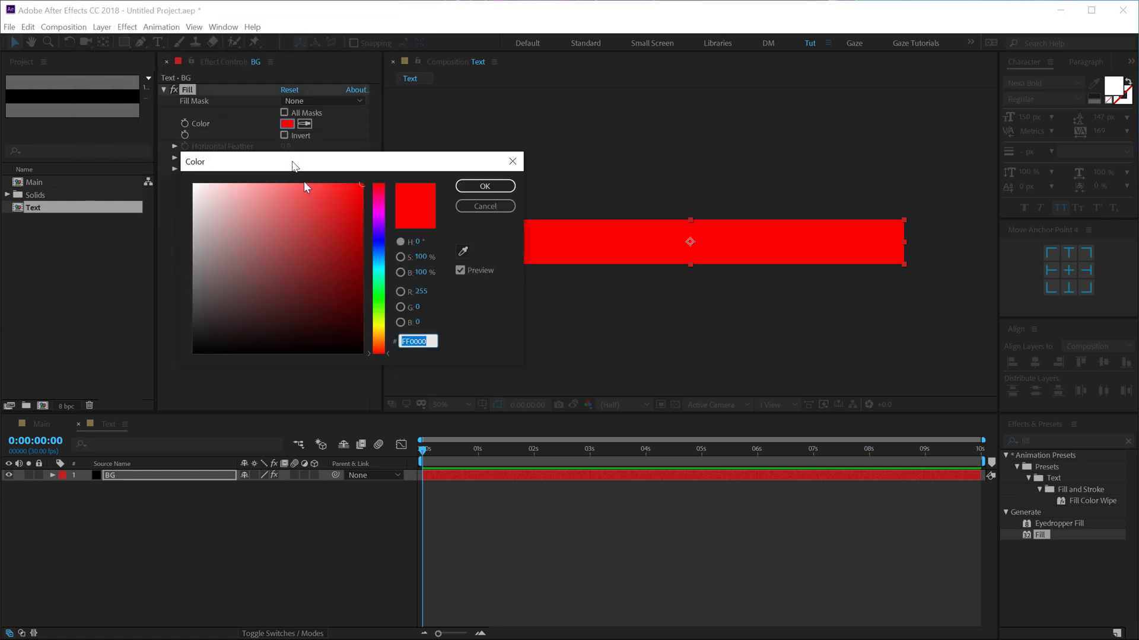
text(FFFFFF)
key(Return)
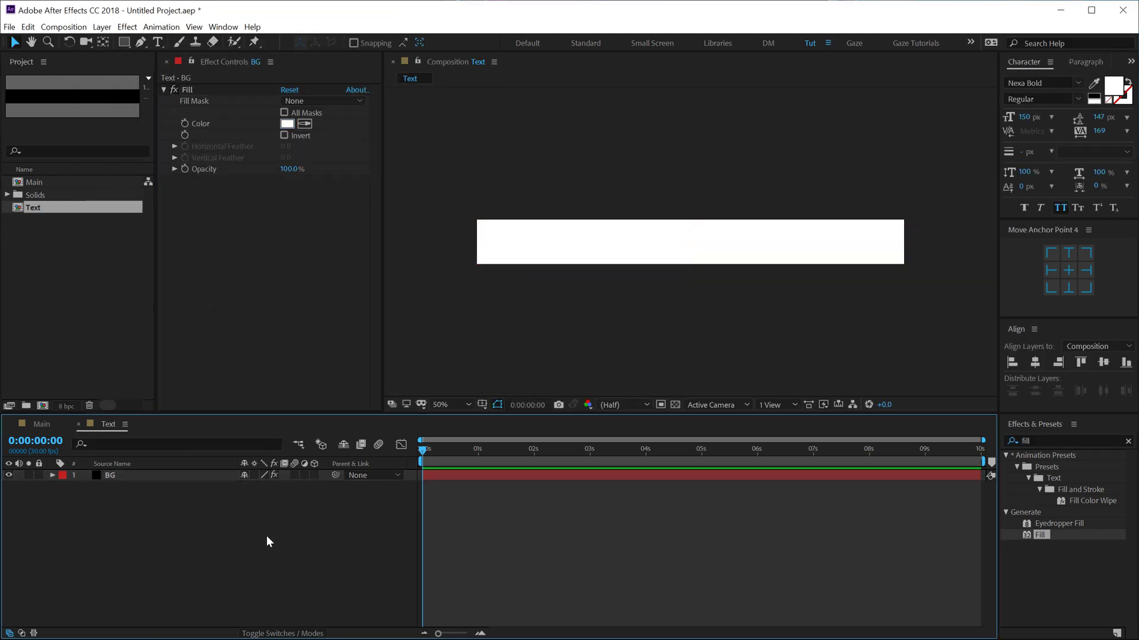
Type a black 'SWERVE THE WORLD' text layer on the white bar
key(ctrl+t)
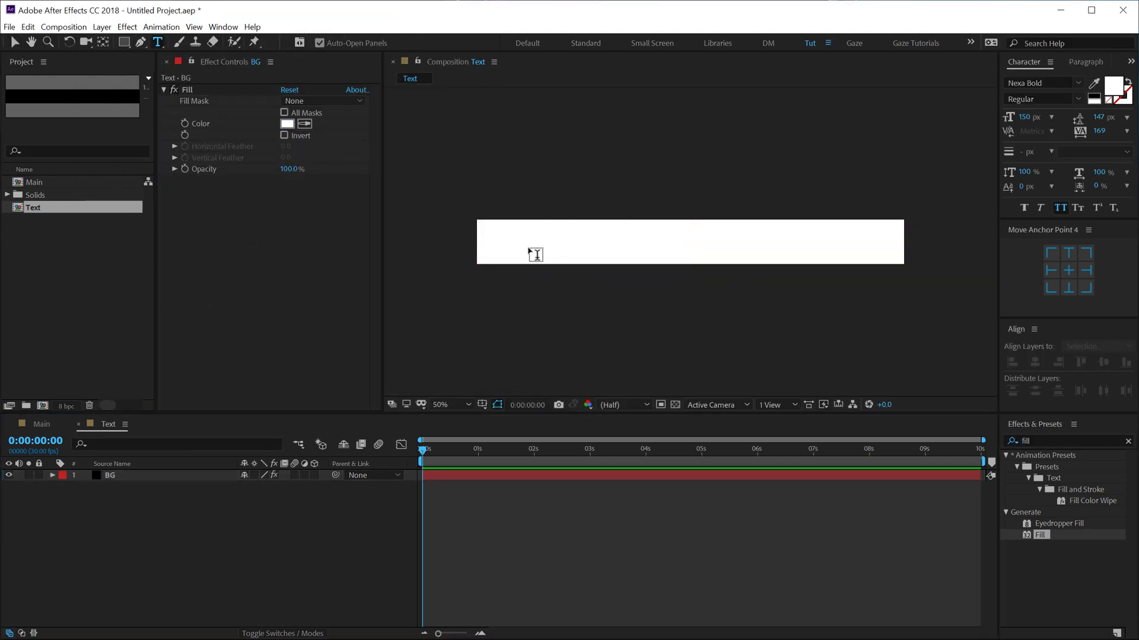
click(523, 248)
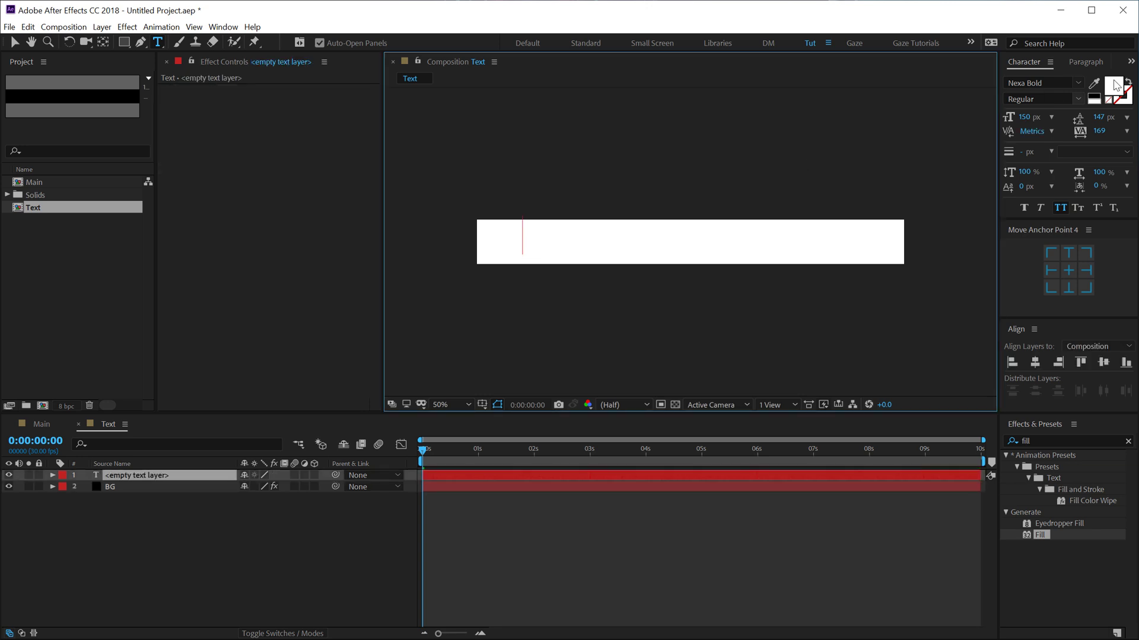
click(1115, 86)
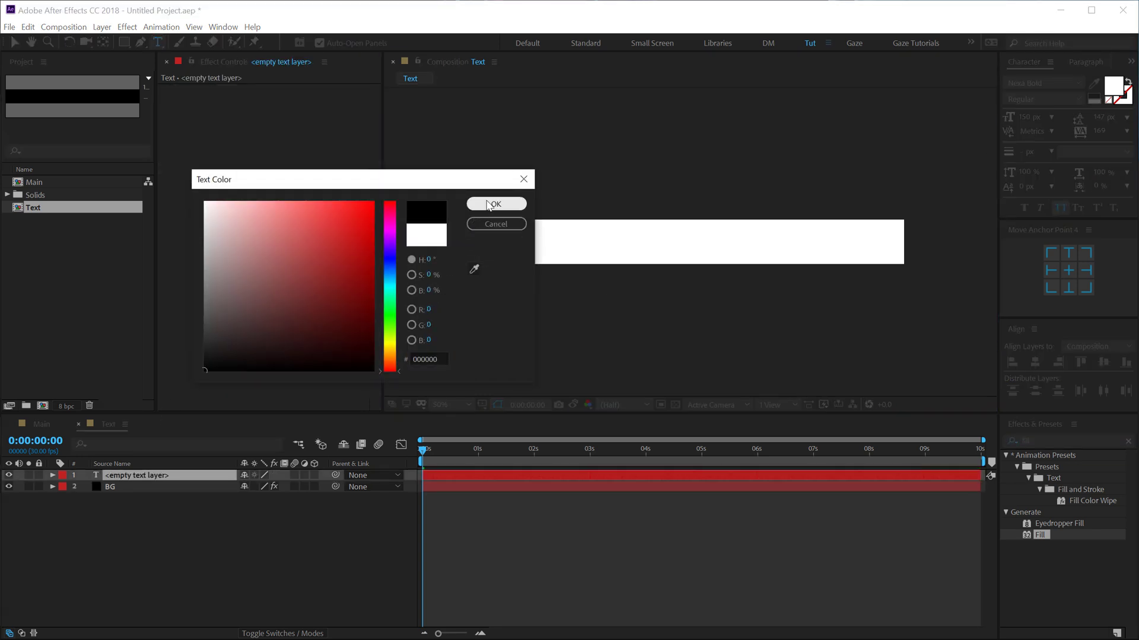
click(496, 204)
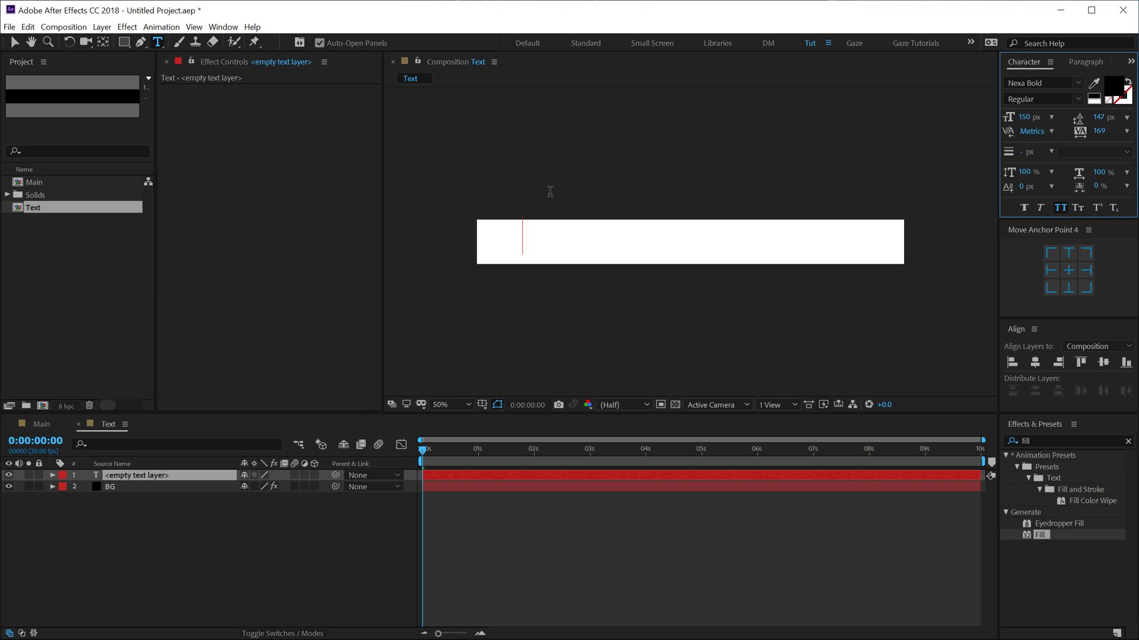
text(SWER)
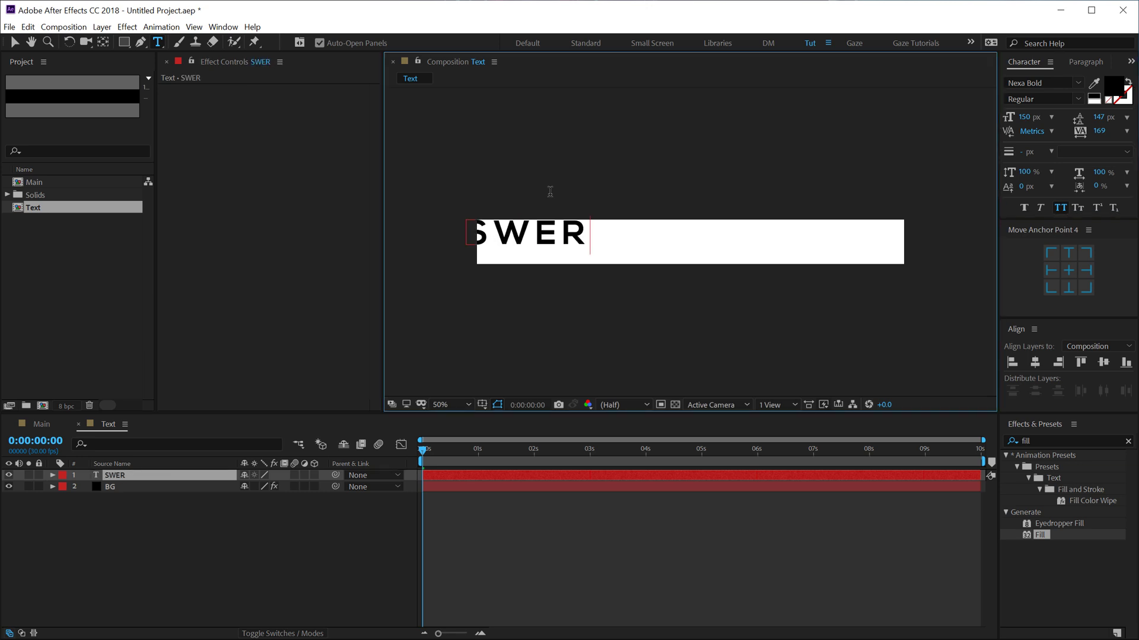
text(VE THE WORLD)
click(14, 42)
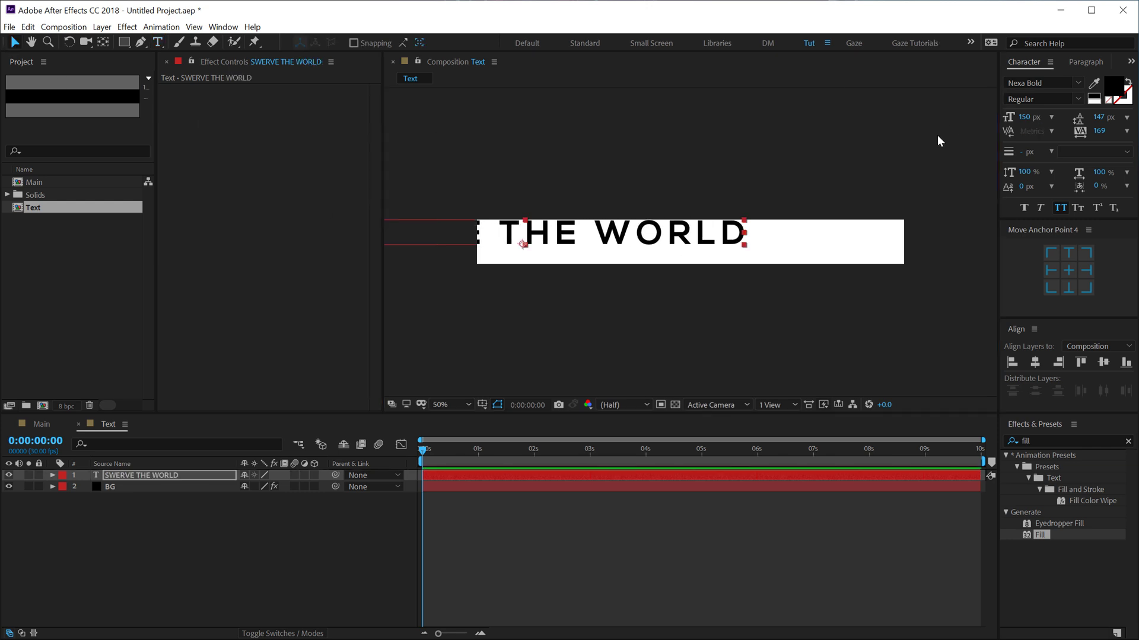
Center the title, set its font to Nexa Black, and tighten tracking to 6
click(1036, 363)
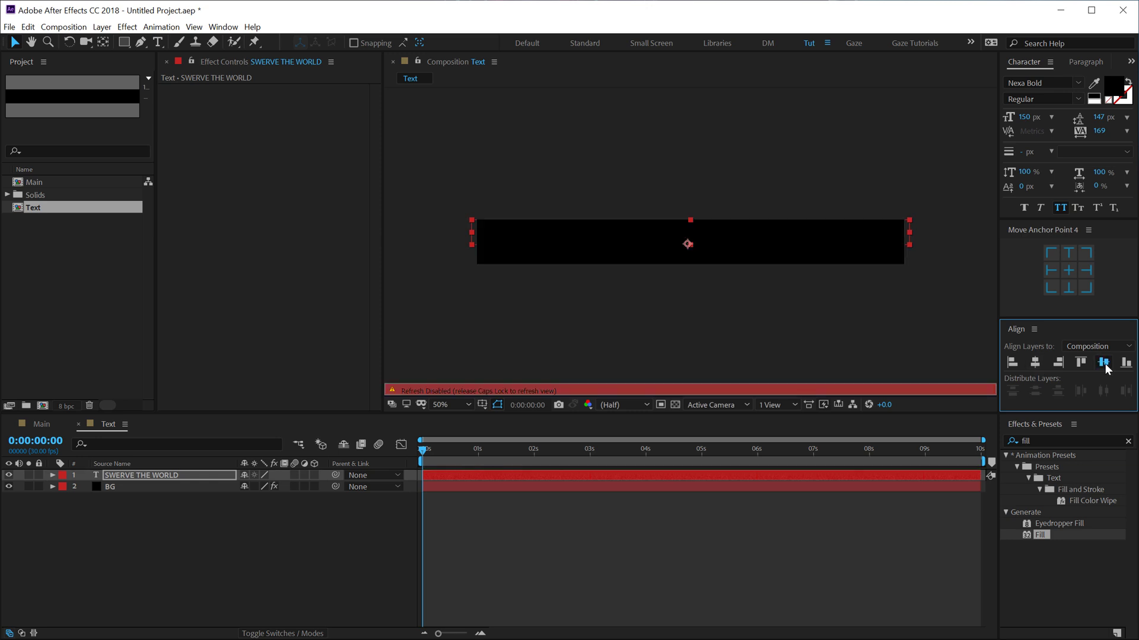
drag(1098, 130, 1023, 140)
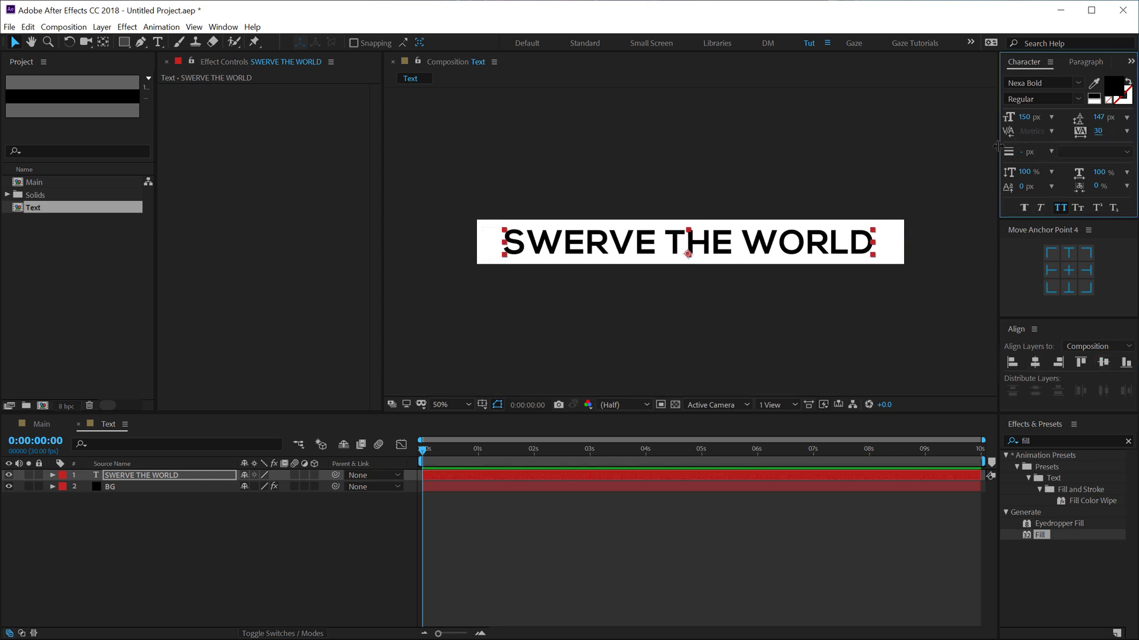
click(1055, 86)
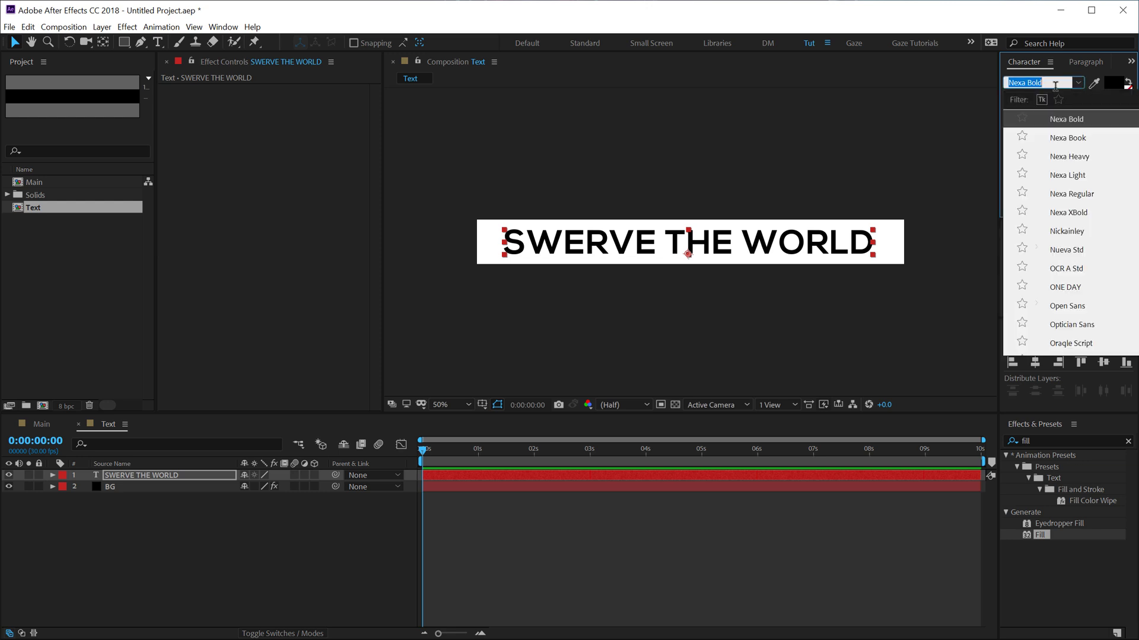
text(nex)
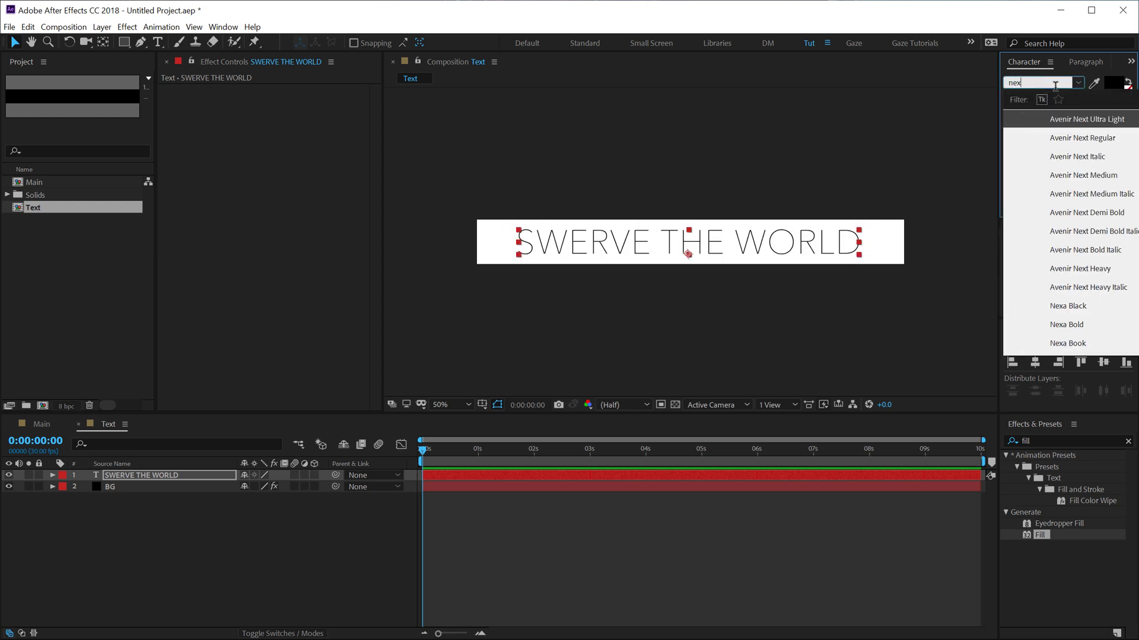
text(a)
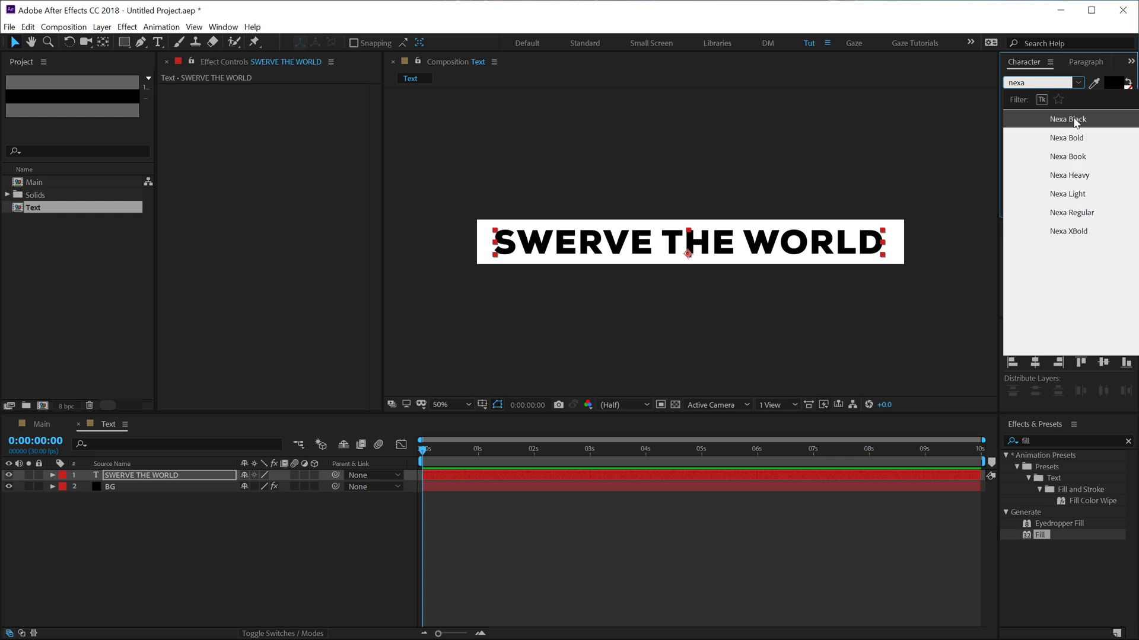
click(1067, 139)
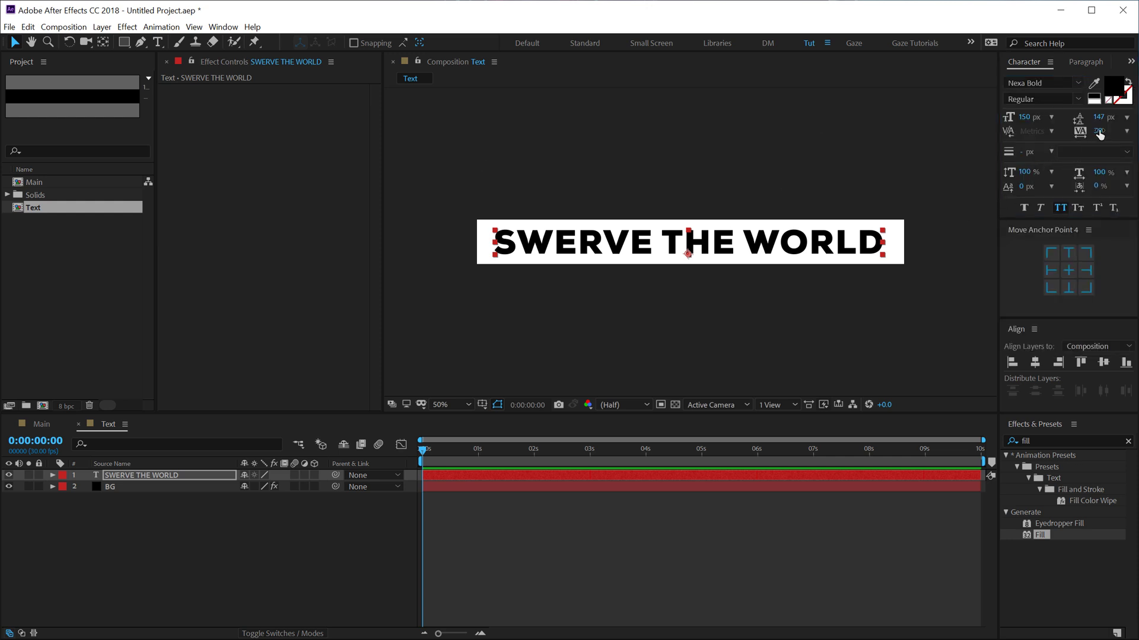
drag(1098, 131, 1084, 131)
click(208, 572)
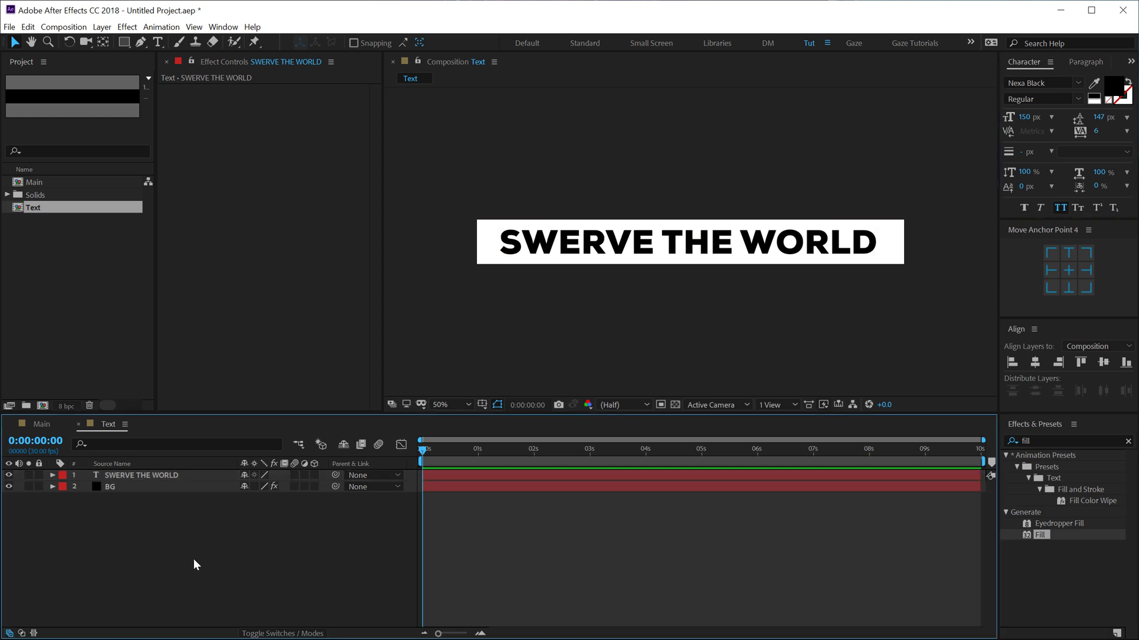
Make an 800×1920 px composition named 'Pattern' with height 1920 and width 800
click(58, 374)
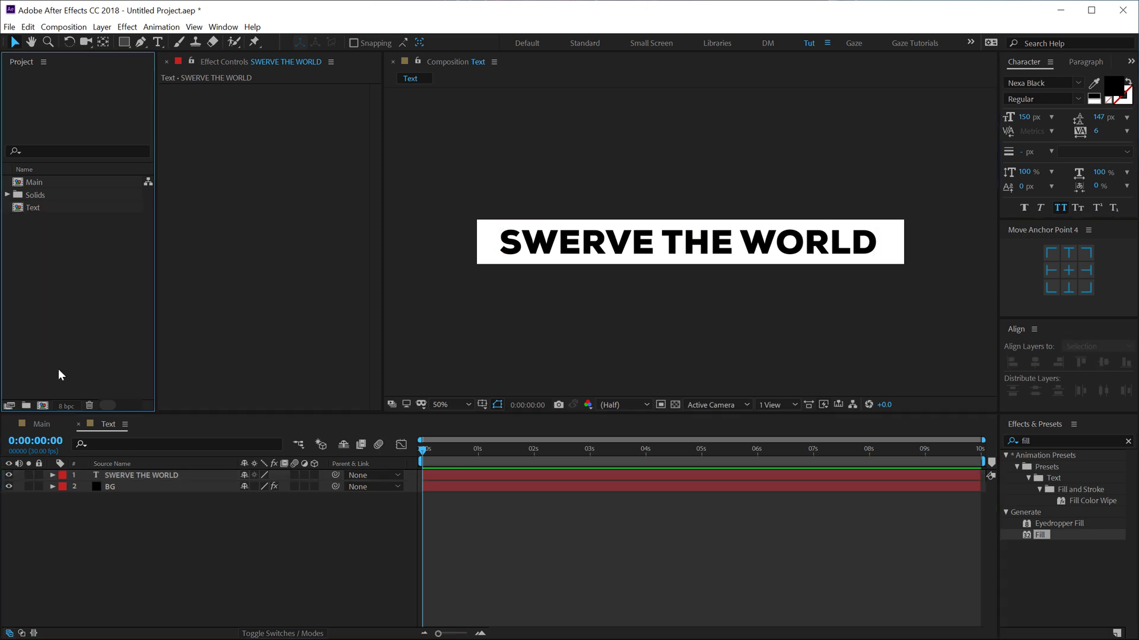
click(42, 406)
drag(495, 116, 488, 106)
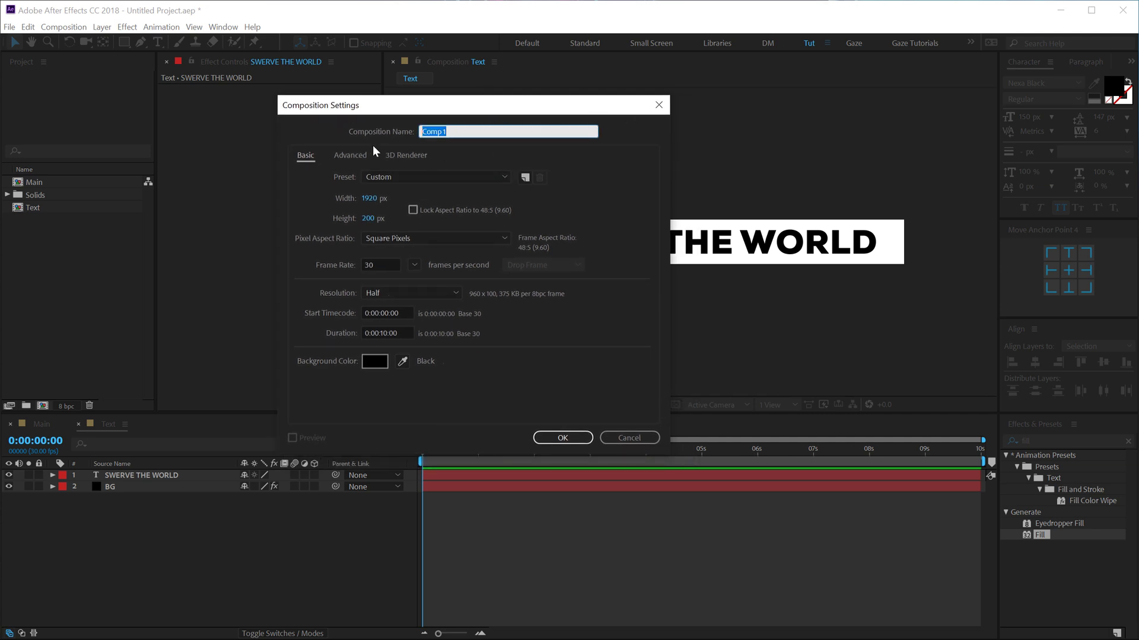
text(Pattern)
click(366, 219)
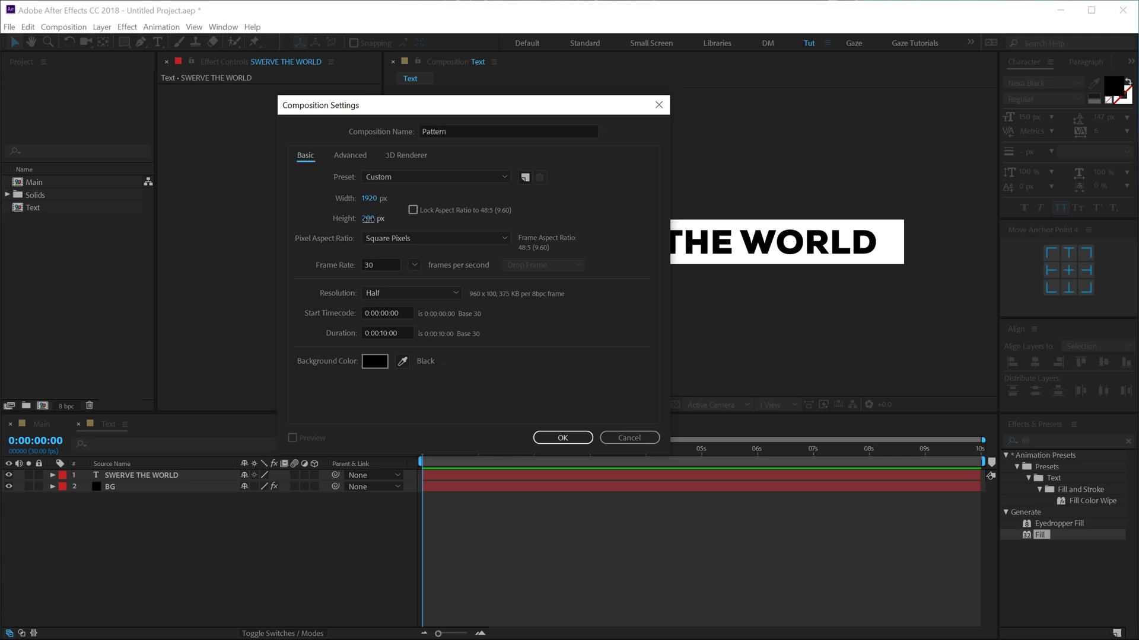
text(1920)
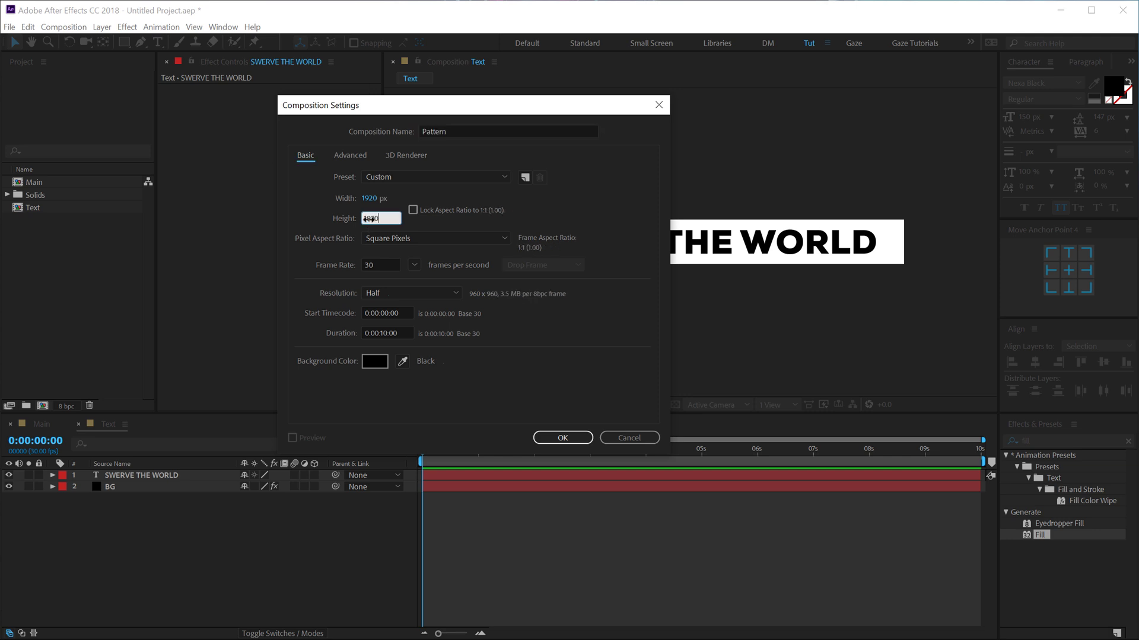
click(370, 198)
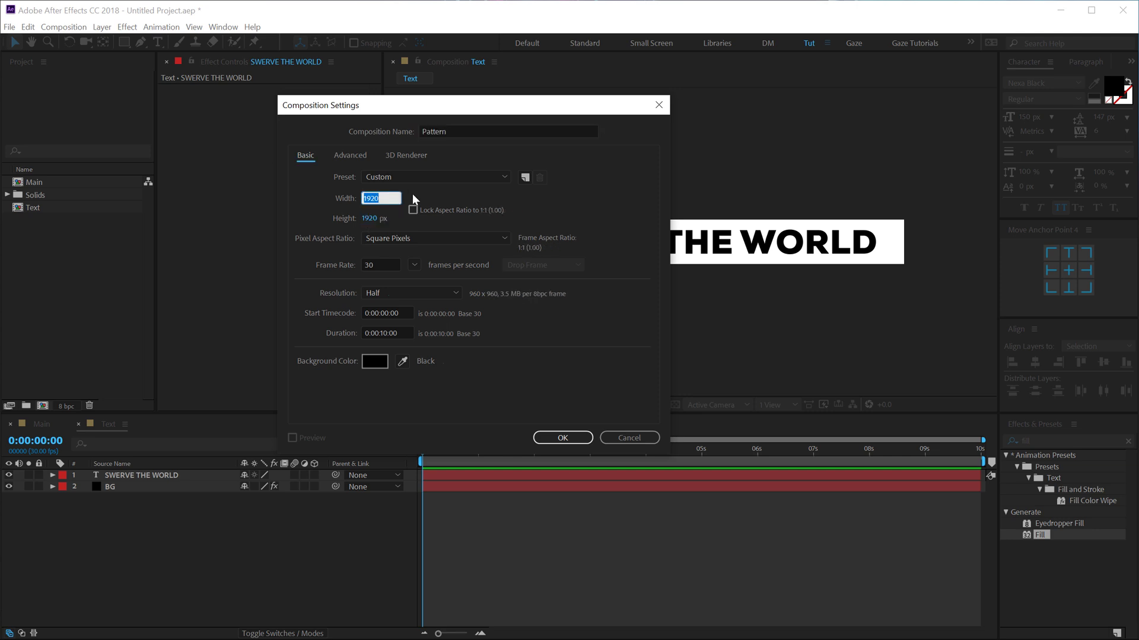
text(800)
click(582, 386)
click(559, 440)
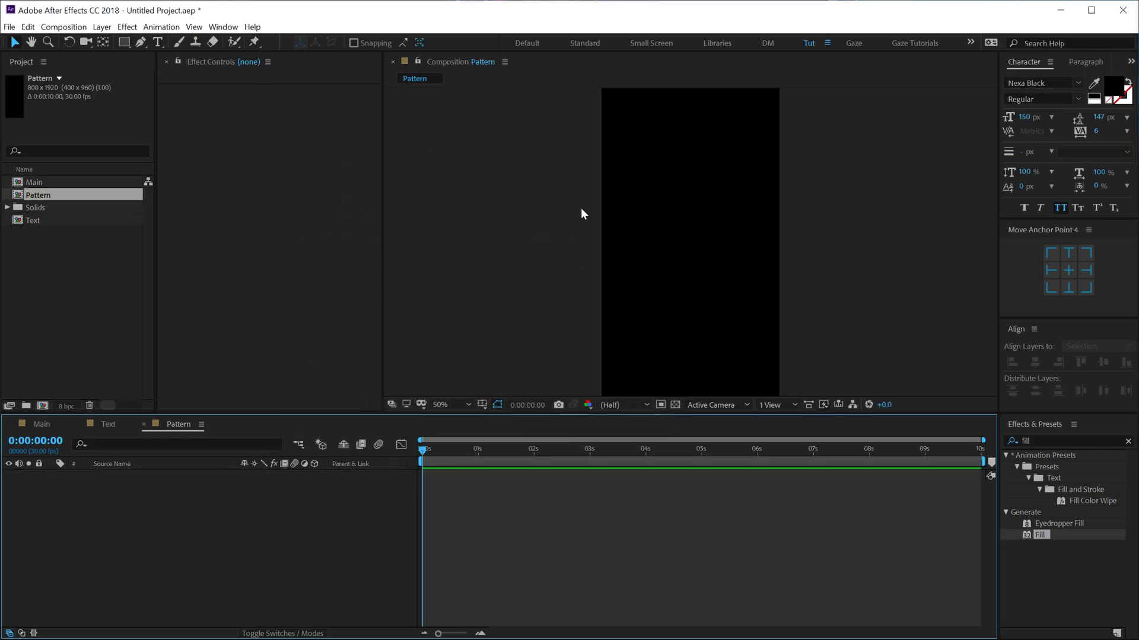
Add the Text comp to Pattern, rotate it 90°, and align it to the right edge
key(comma)
drag(38, 222, 106, 503)
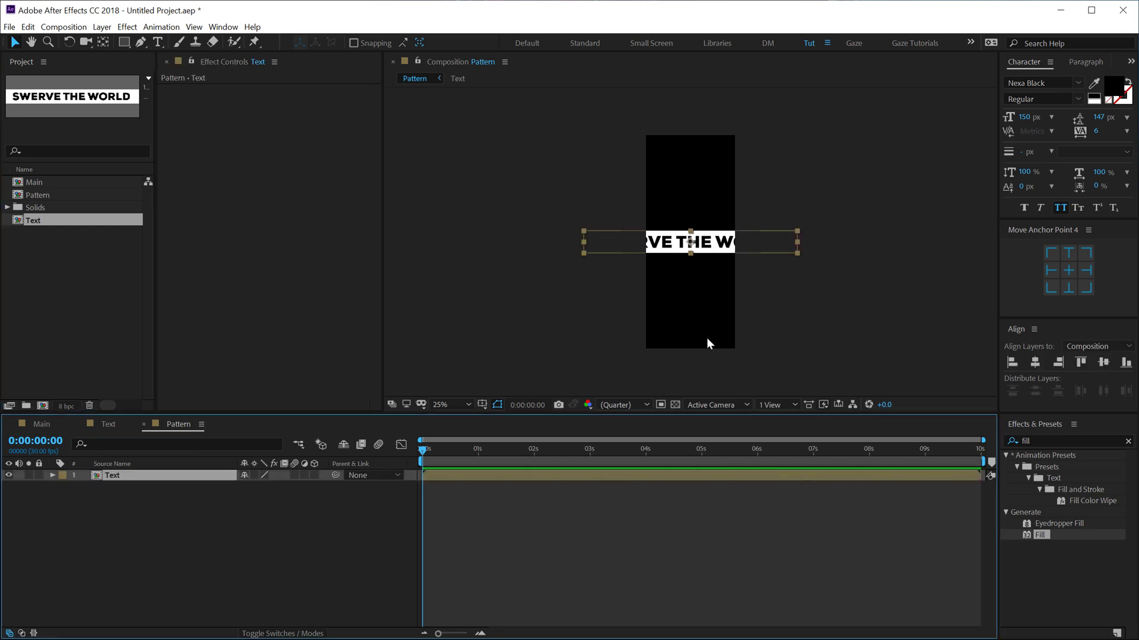
key(r)
click(259, 487)
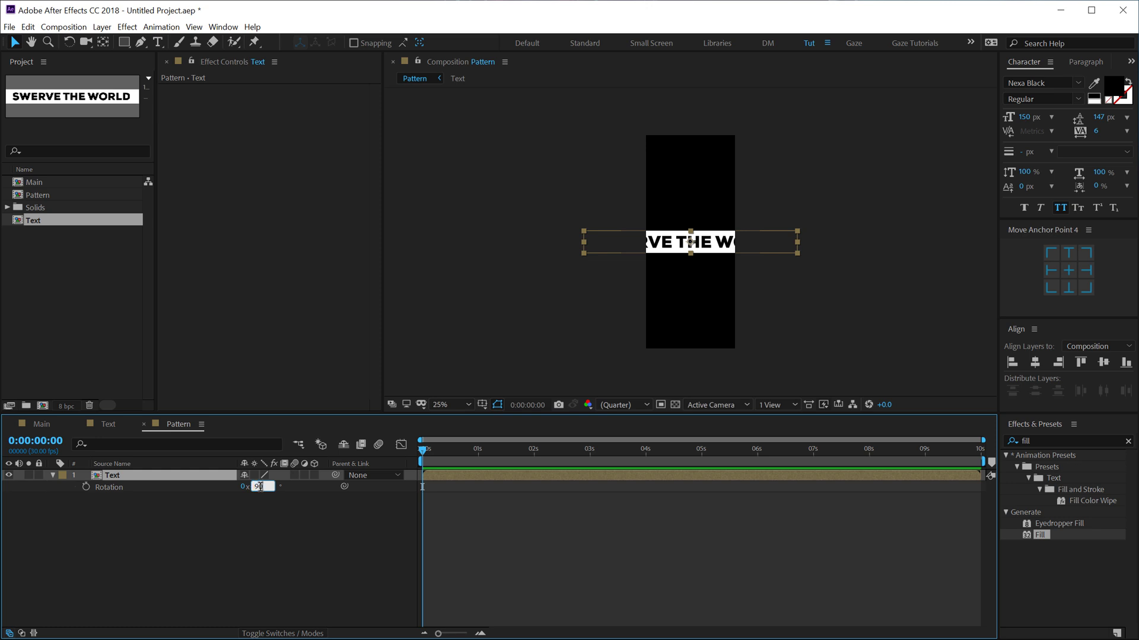
text(90)
key(Return)
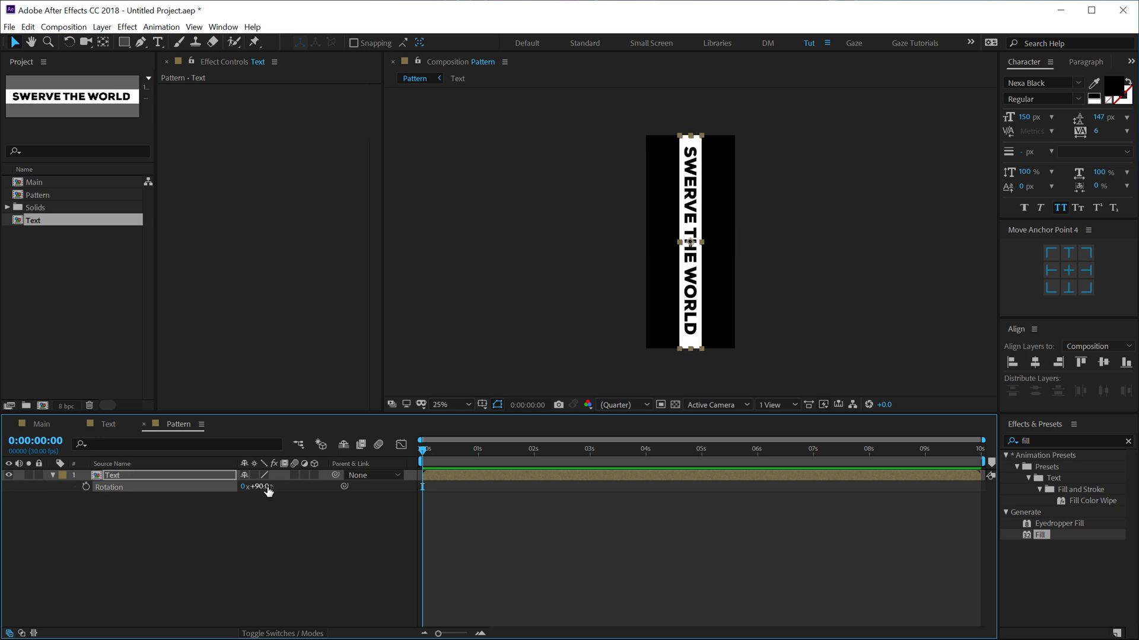
click(1055, 364)
Duplicate the column and snap the copies leftward to tile four vertical columns
key(period)
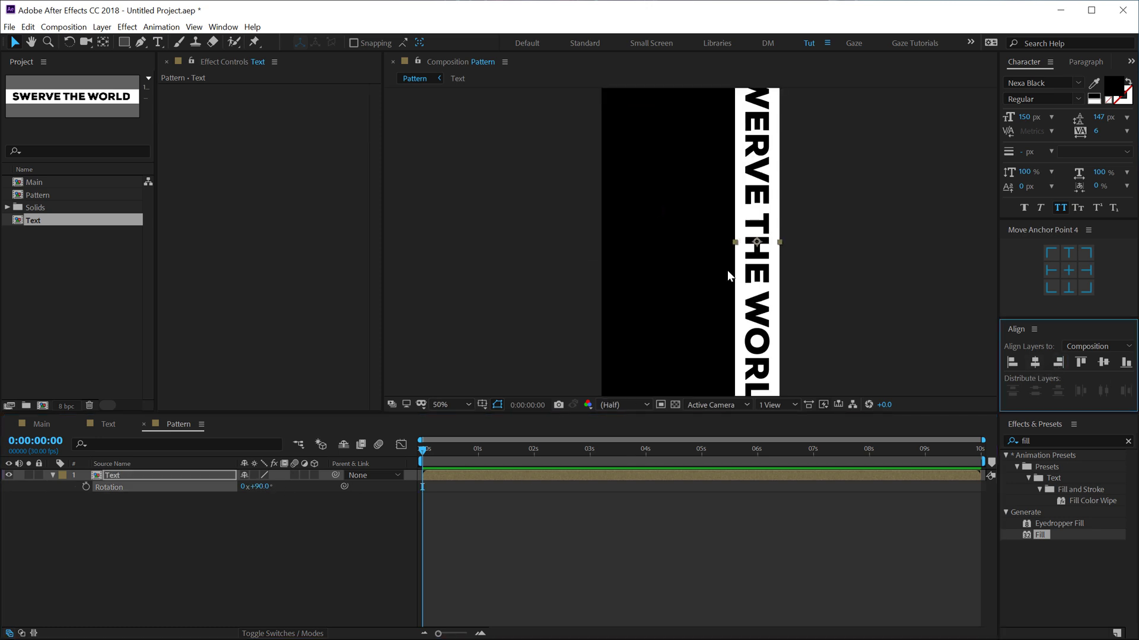
key(ctrl+d)
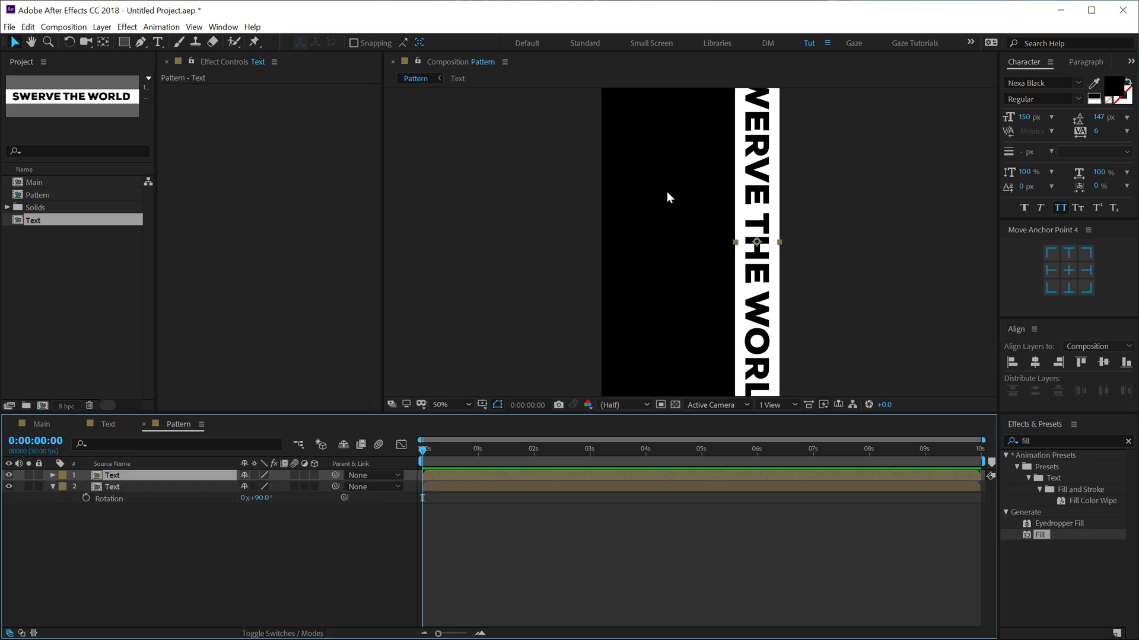
click(354, 43)
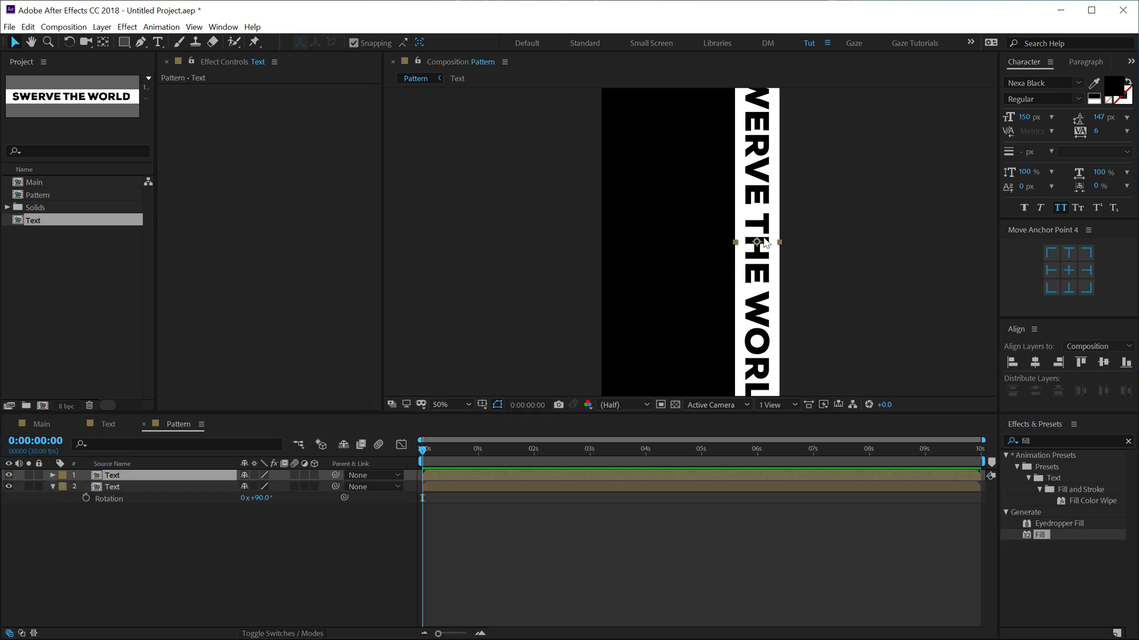
drag(770, 246, 641, 263)
key(ctrl+d)
key(ctrl+d)
click(749, 293)
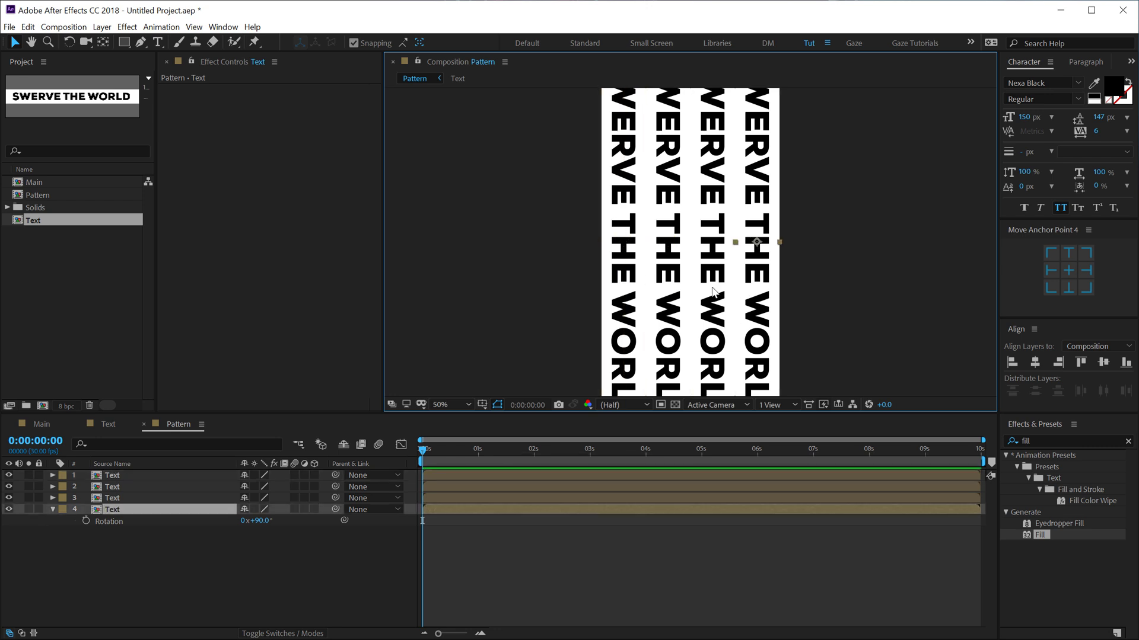
Apply Tint with swapped colours to layer 4 and paste it onto layer 2
click(1035, 442)
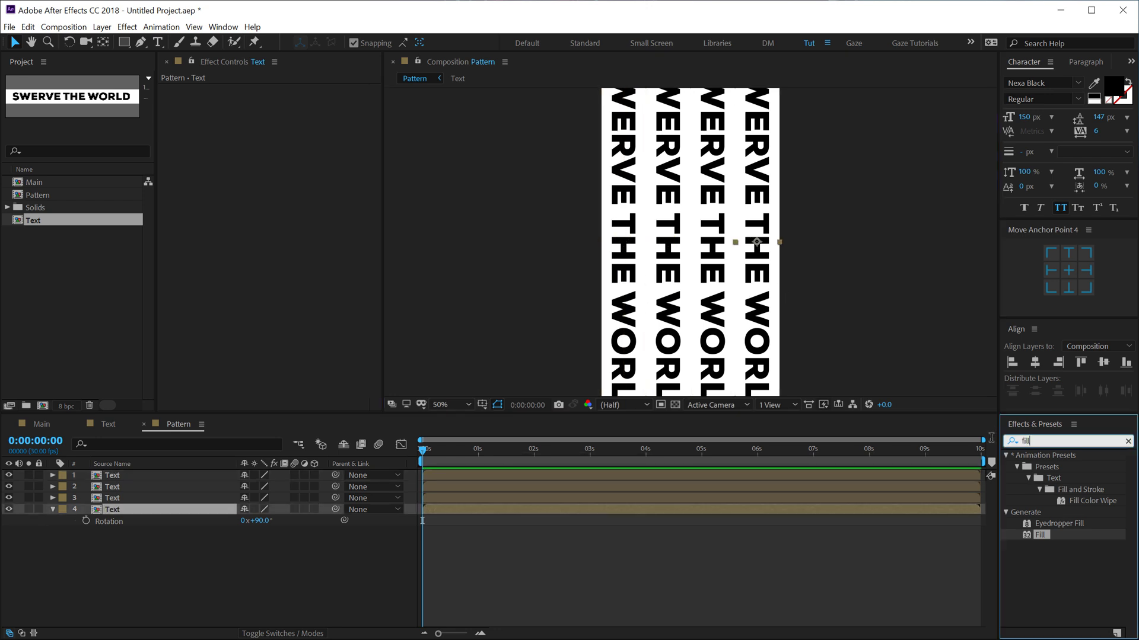
text(tint)
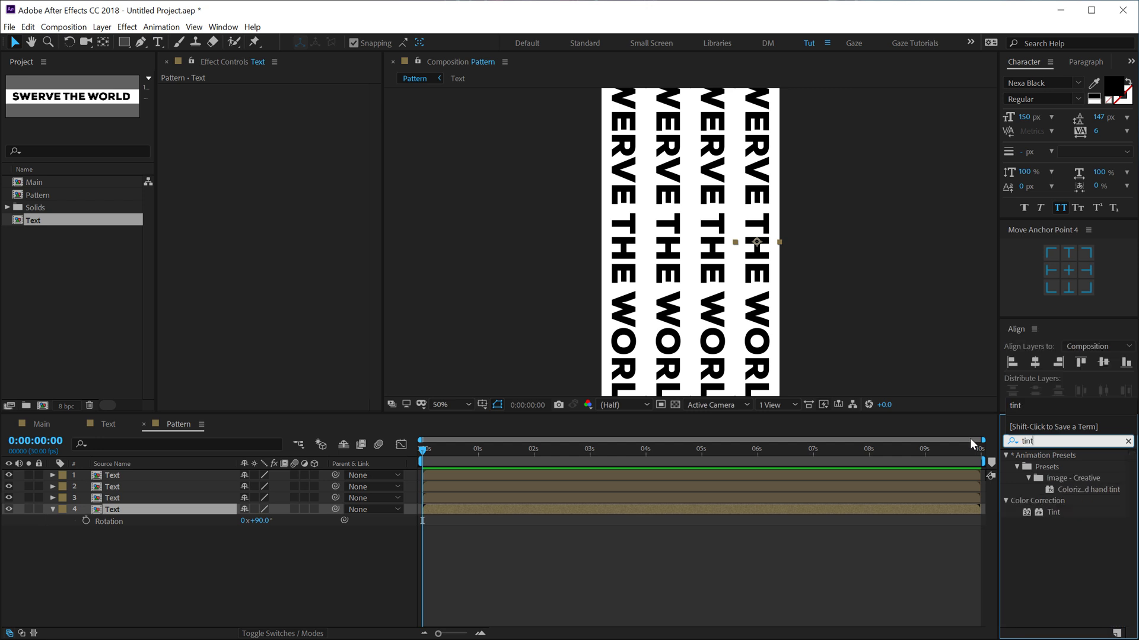
double_click(1053, 513)
click(311, 135)
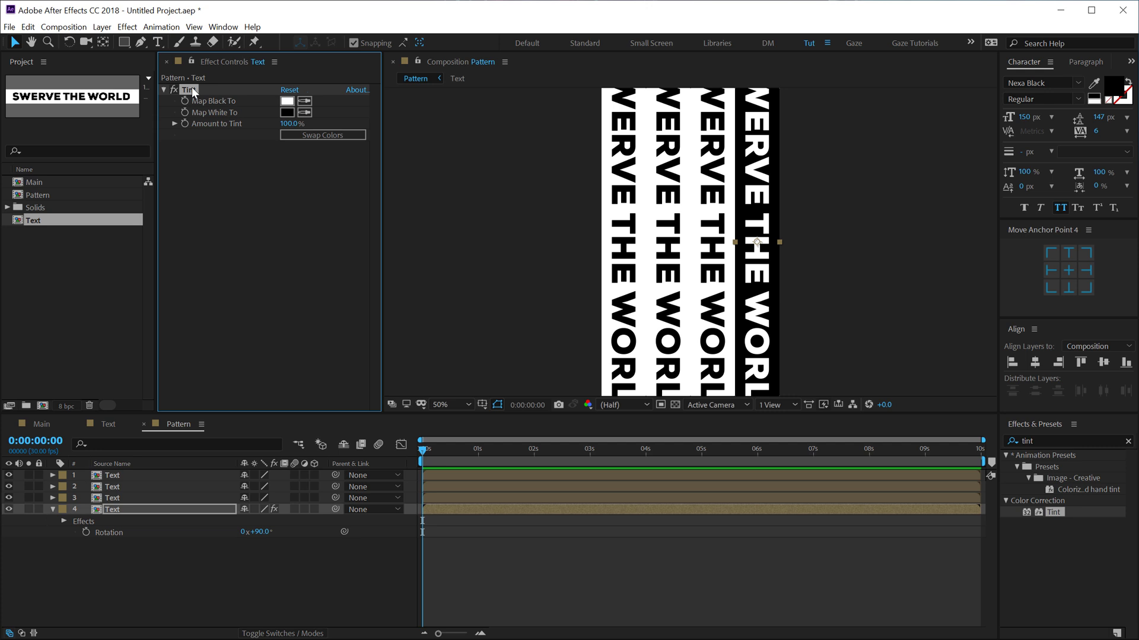
click(659, 259)
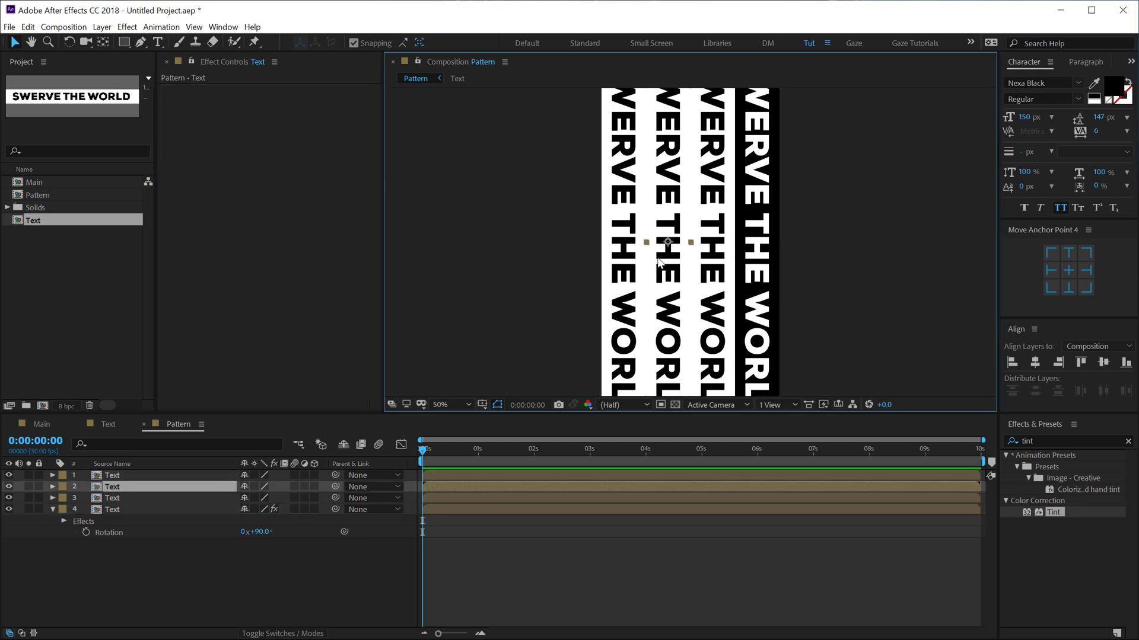
key(ctrl+v)
Start a new composition named 'Pre_Pattern'
key(comma)
key(period)
key(comma)
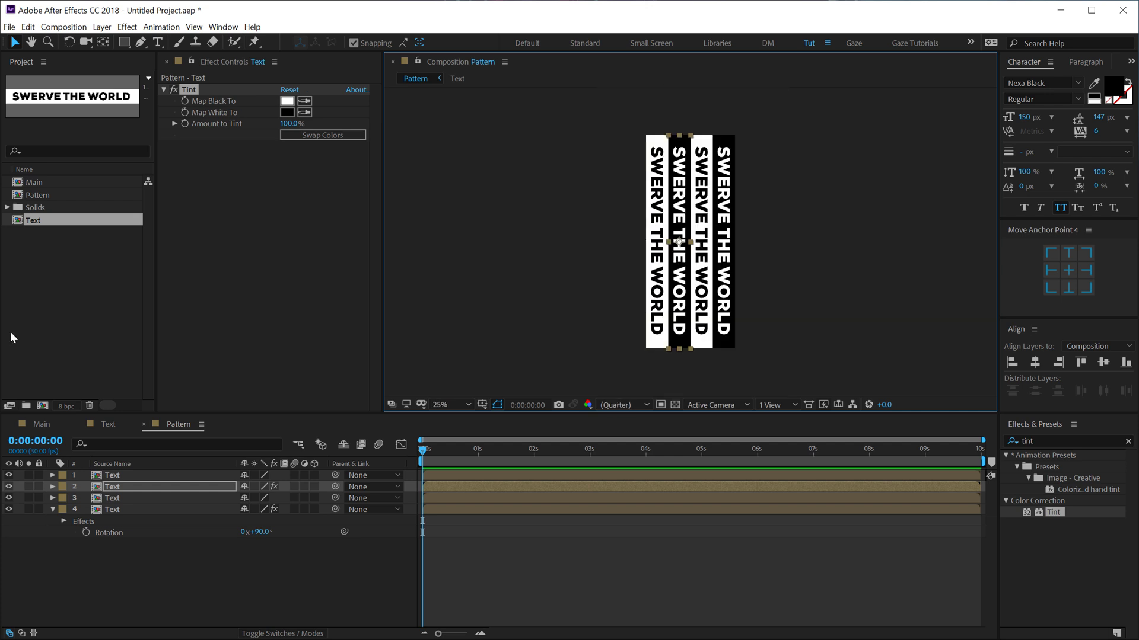
click(68, 342)
click(42, 407)
text(Pre_Pattern)
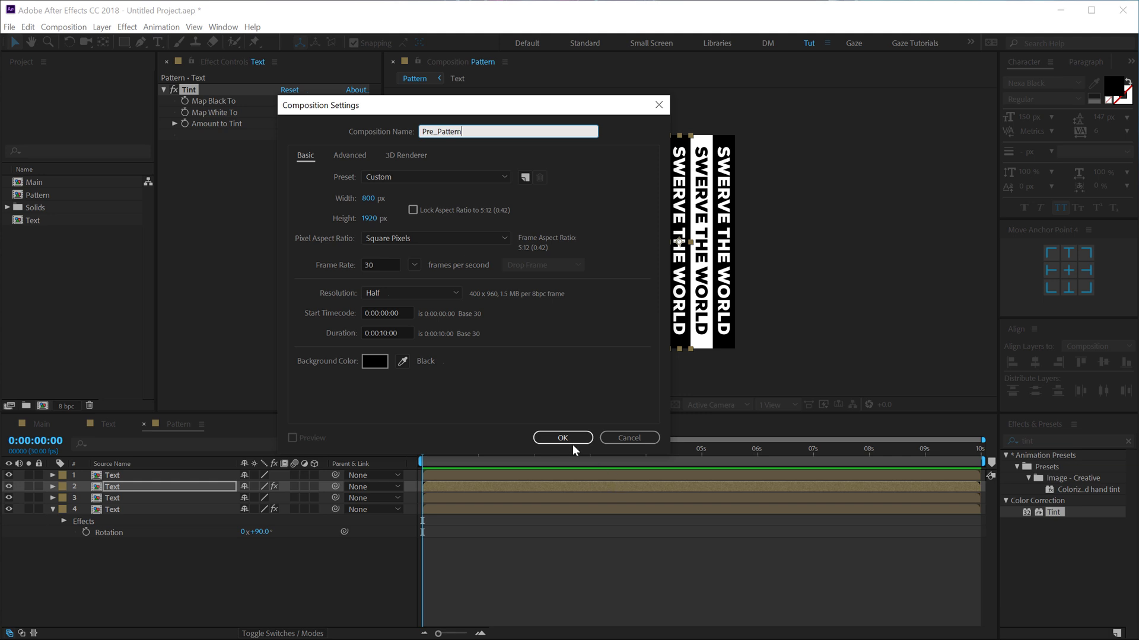
Set the Pre_Pattern composition size to 1920×1080 and create it
click(372, 199)
text(1920)
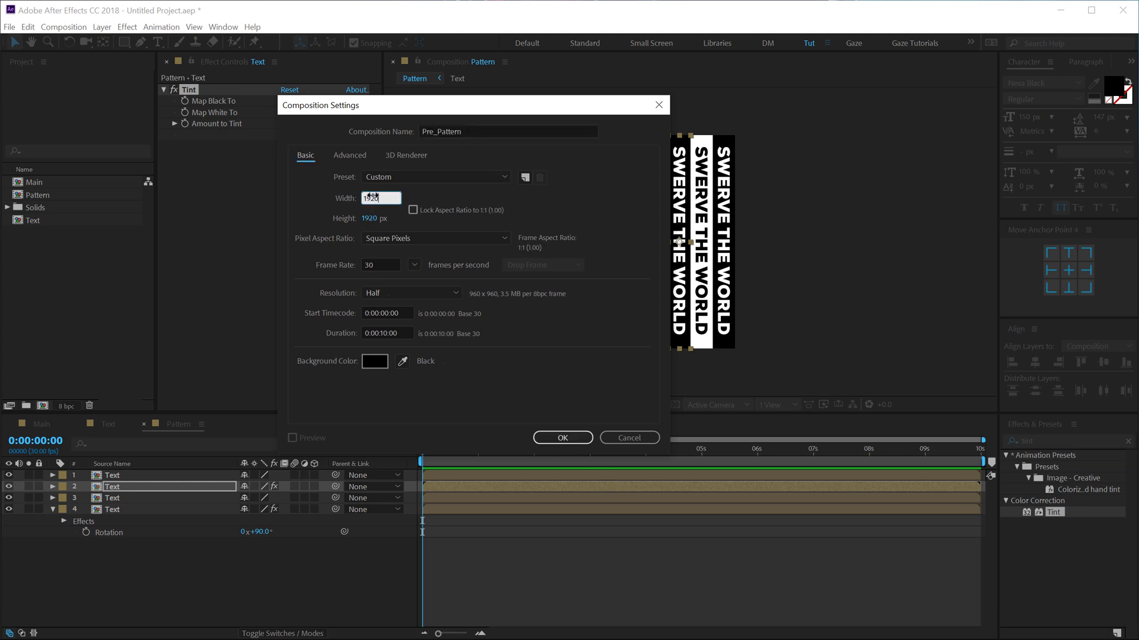
click(369, 219)
text(4080)
click(584, 437)
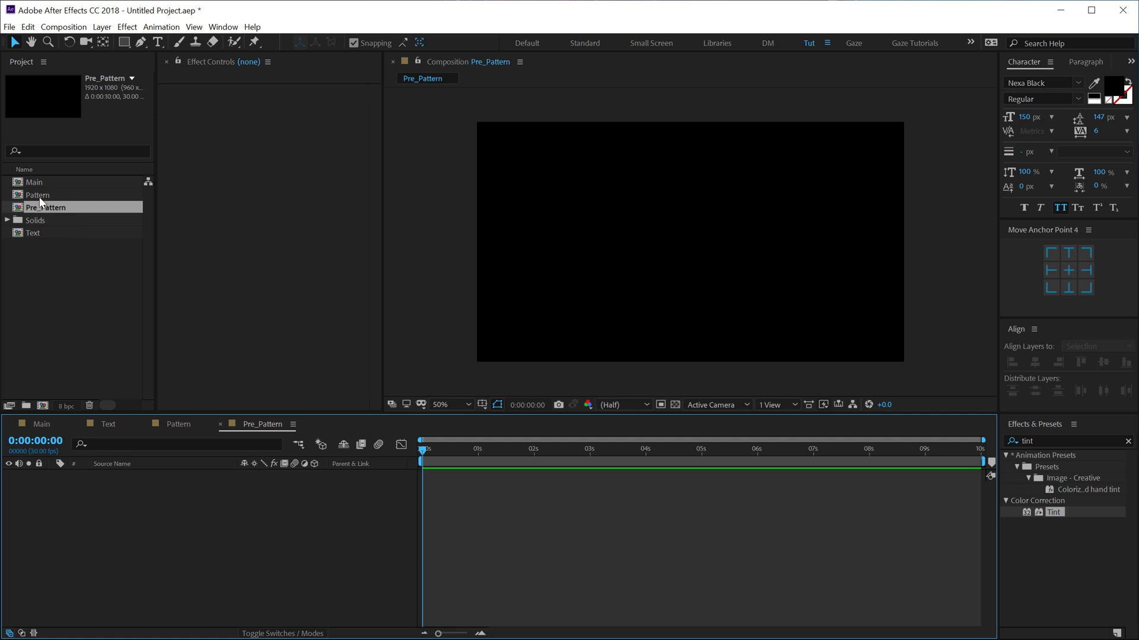
Add the Pattern comp to Pre_Pattern and rotate it -90° into horizontal rows
drag(42, 195, 141, 500)
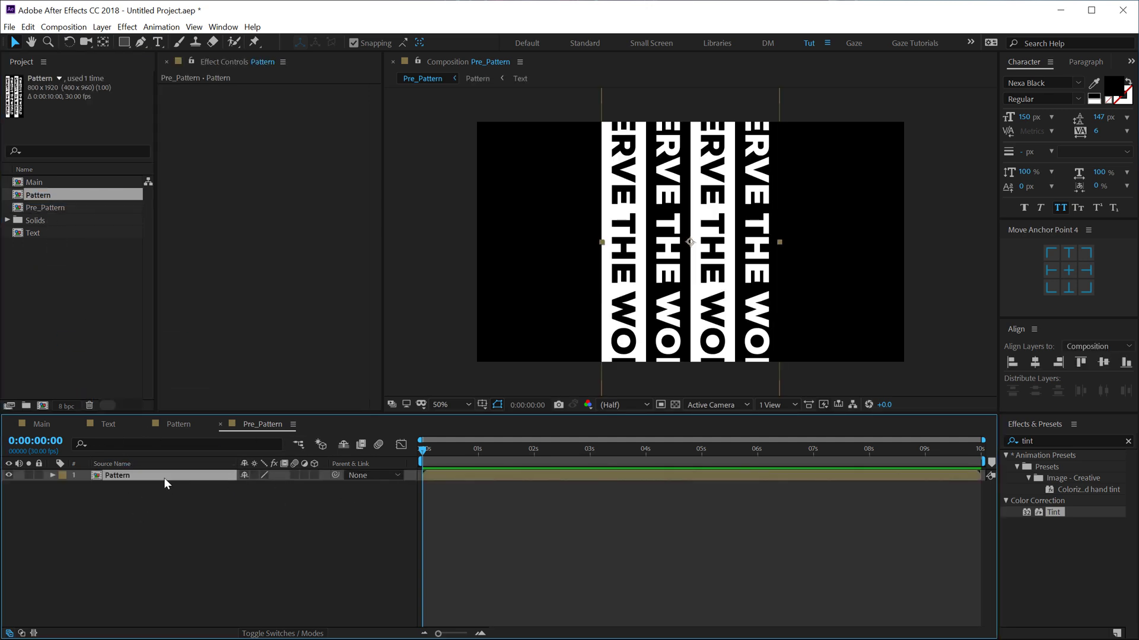
key(r)
click(258, 486)
text(-90)
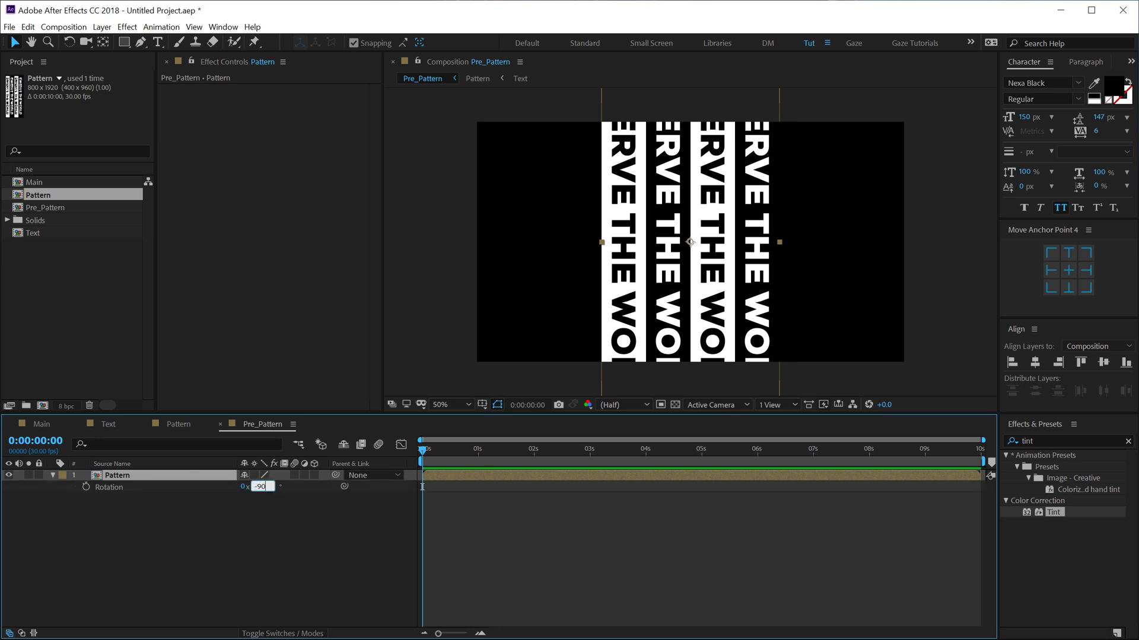
key(Return)
click(113, 478)
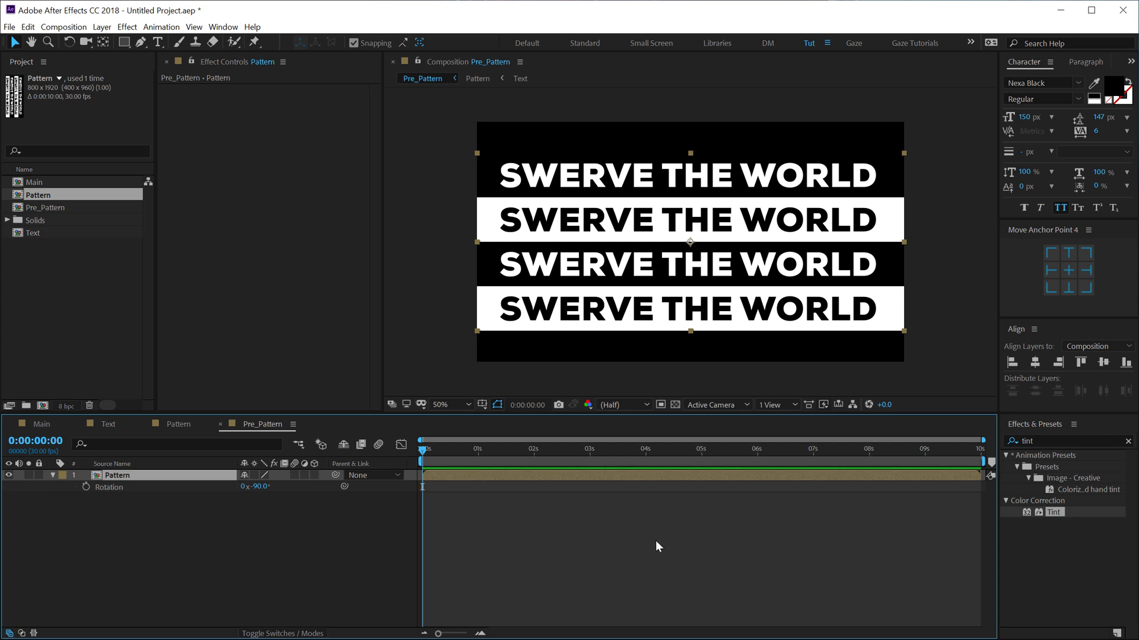
Apply CC Cylinder to the Pattern layer and move the layer up about 100 px
click(1008, 441)
key(BackSpace)
key(BackSpace)
key(BackSpace)
key(BackSpace)
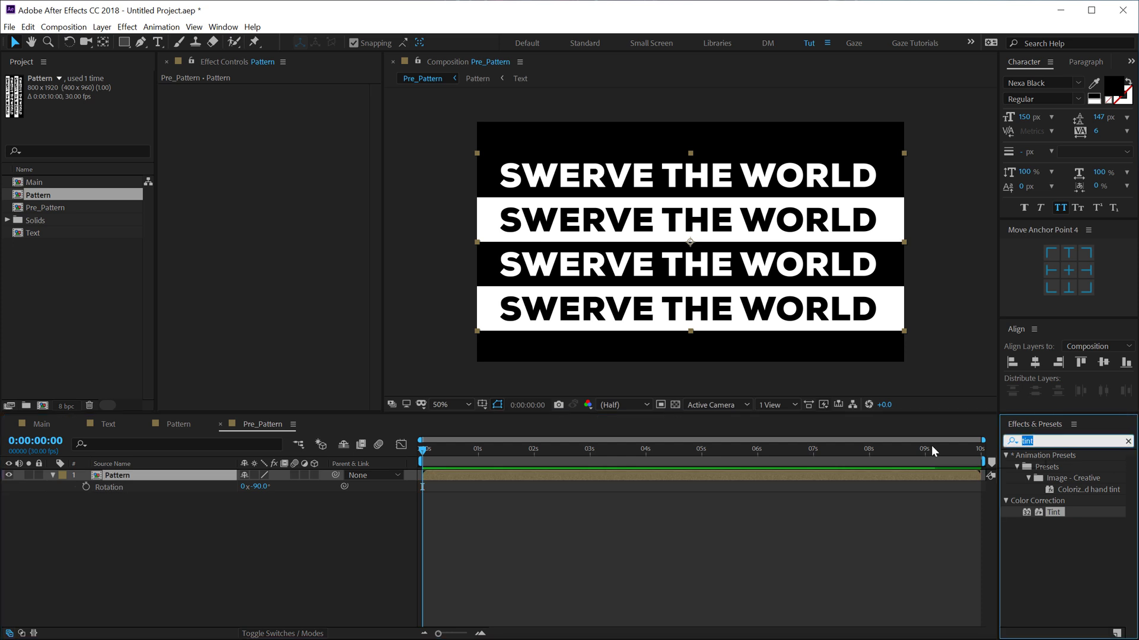
text(cc cy)
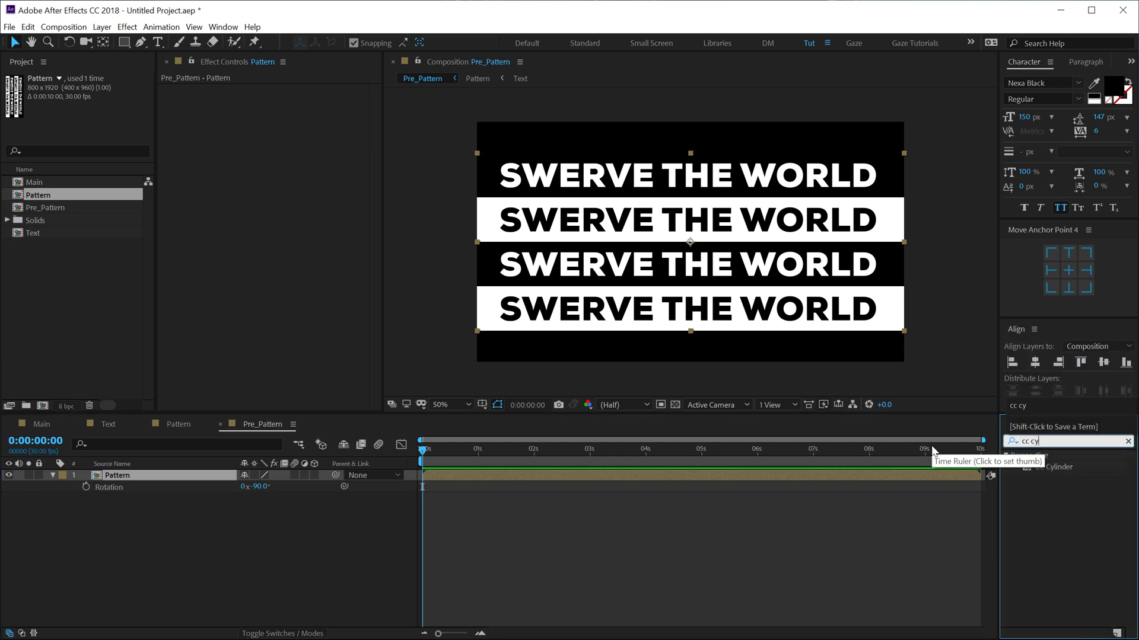
double_click(1058, 466)
drag(690, 253, 689, 189)
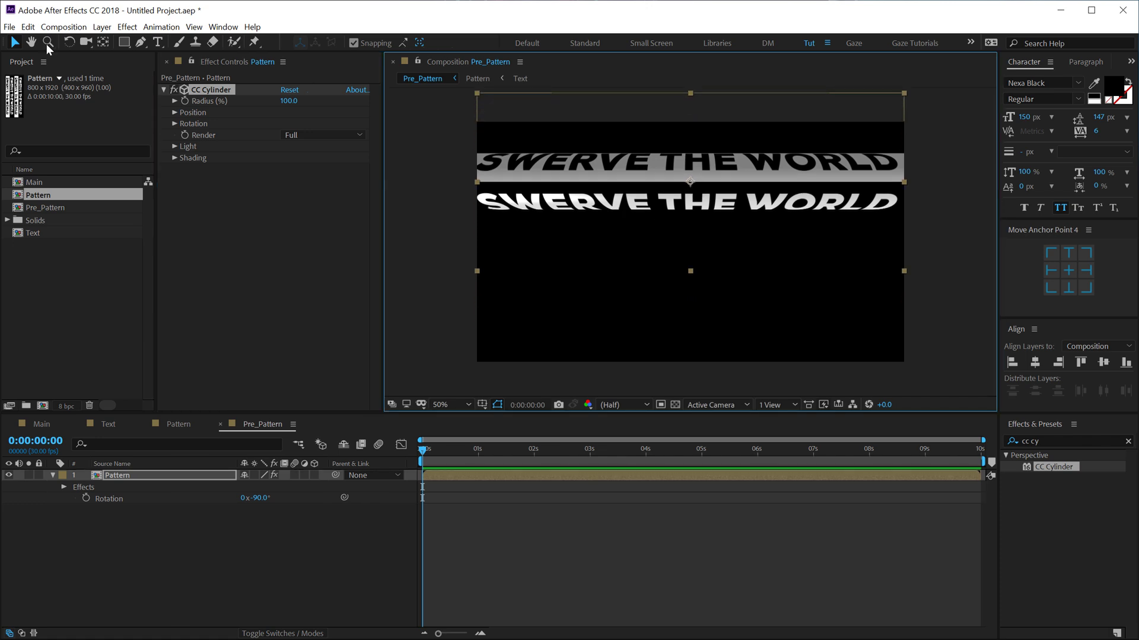
Raise the cylinder's Light Height to about 98 and turn its Y rotation to 211°
drag(285, 102, 274, 111)
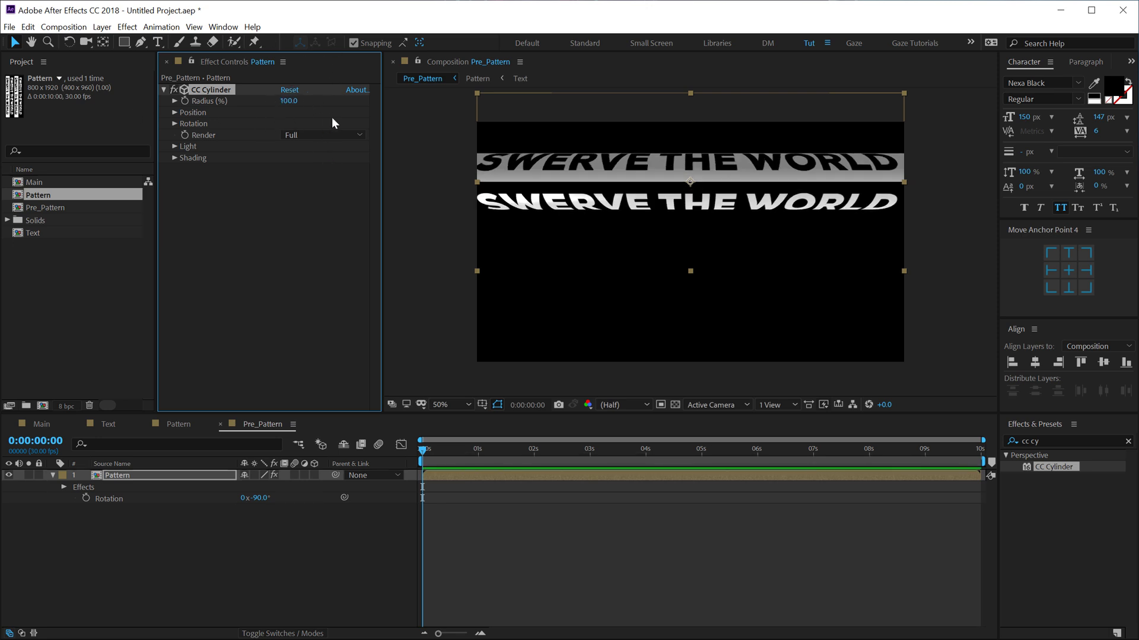
click(176, 145)
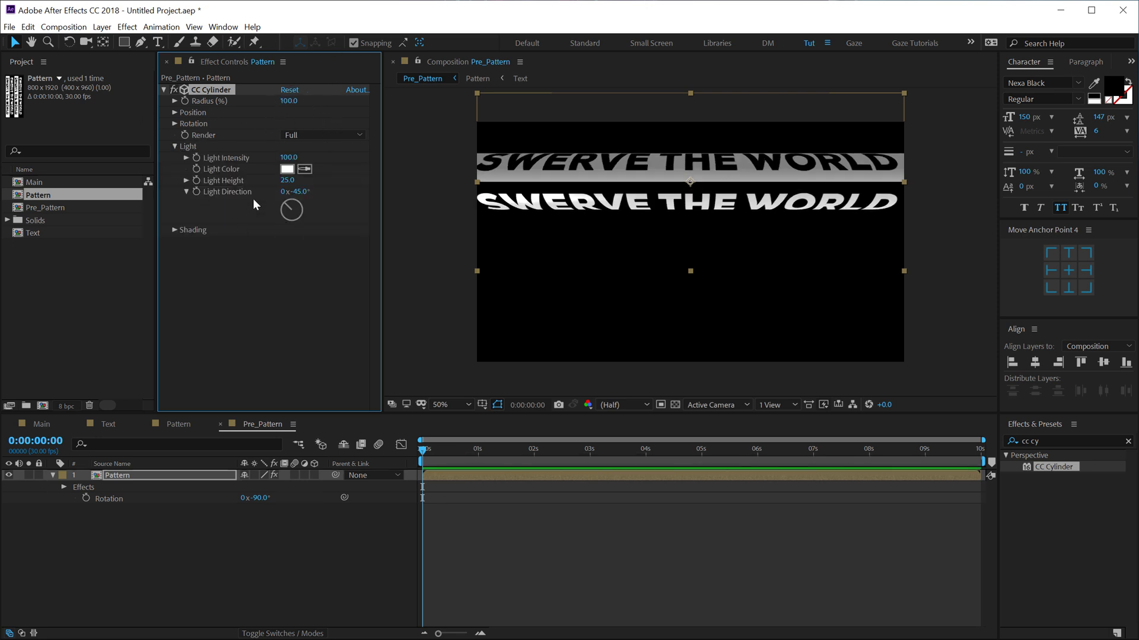
drag(287, 180, 429, 180)
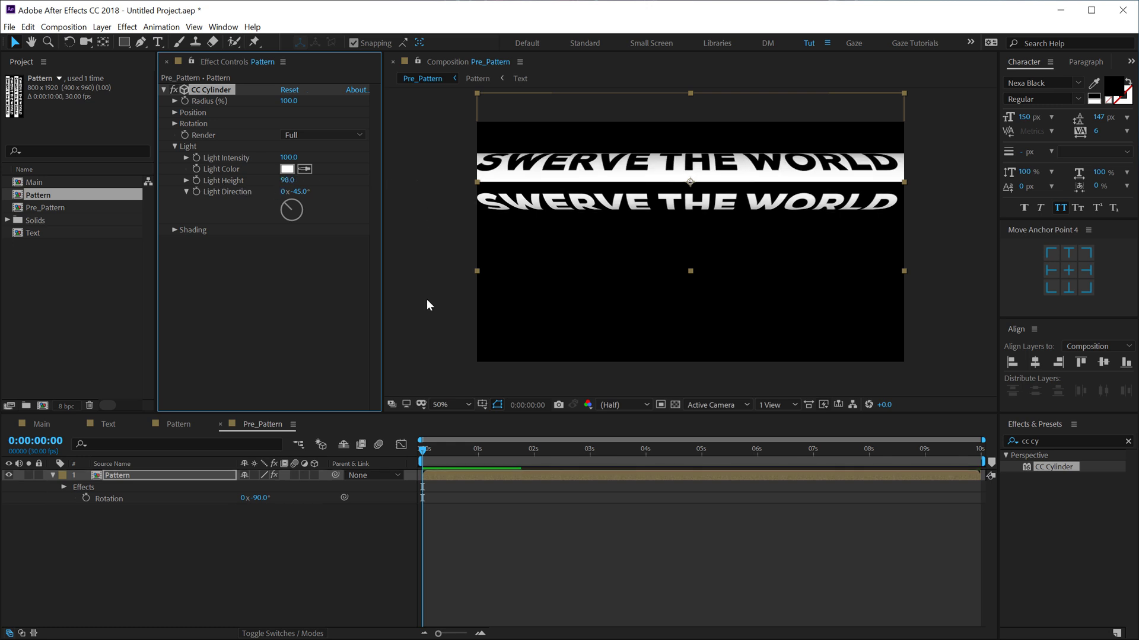
click(175, 124)
mouse_move(305, 178)
mouse_down()
mouse_move(444, 160)
mouse_move(305, 162)
mouse_up()
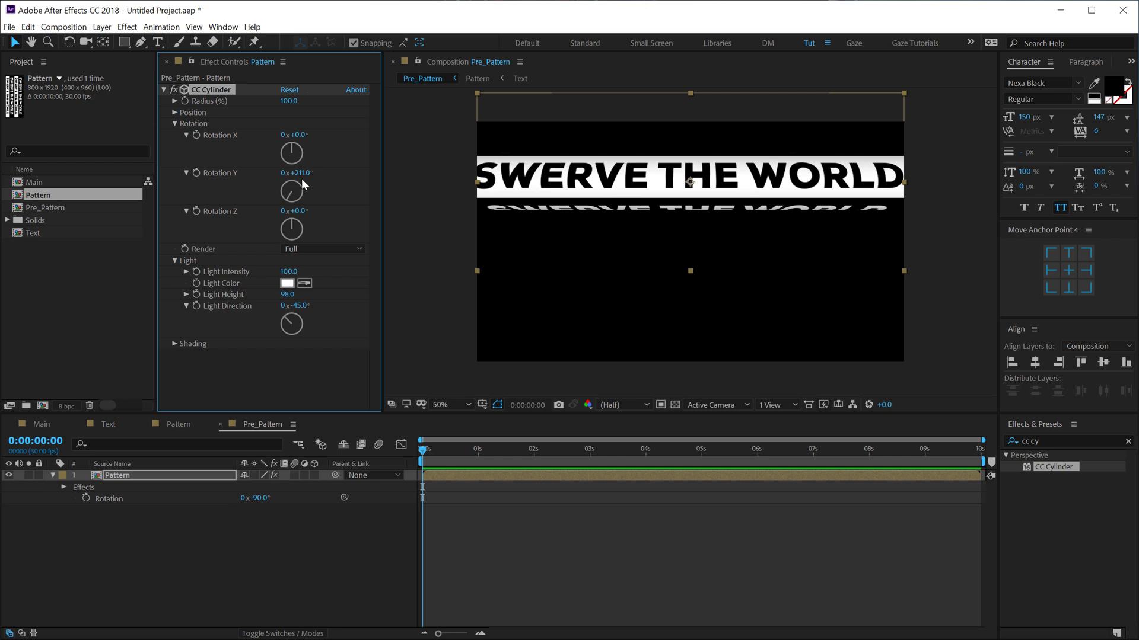
Drive the cylinder's Y rotation with a time*80 expression and preview the spin
alt+click(197, 173)
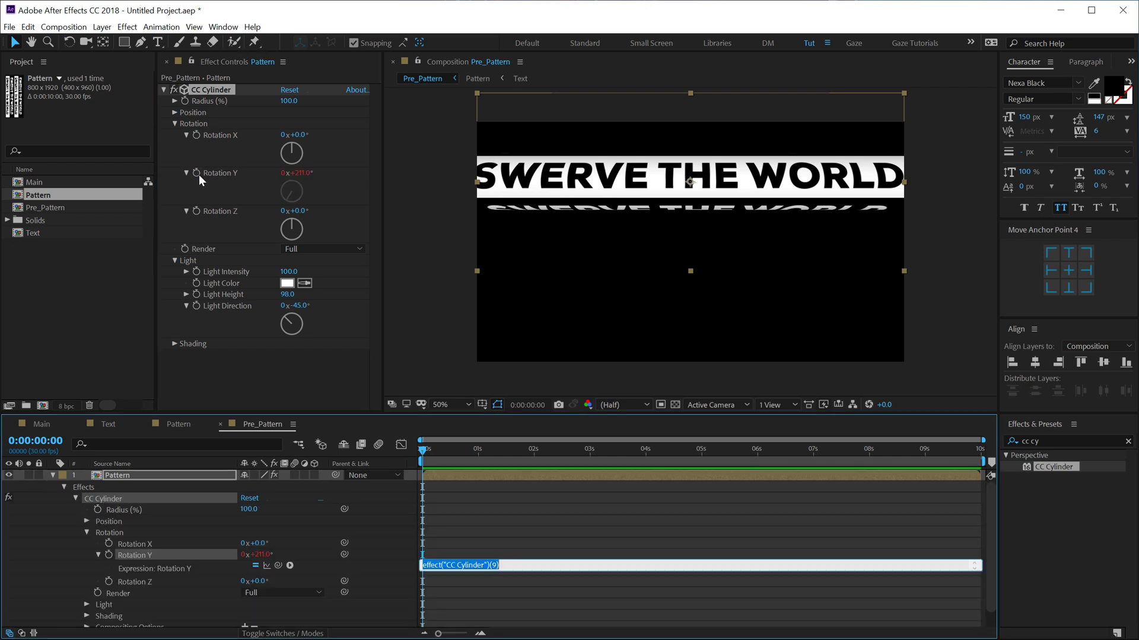
text(time)
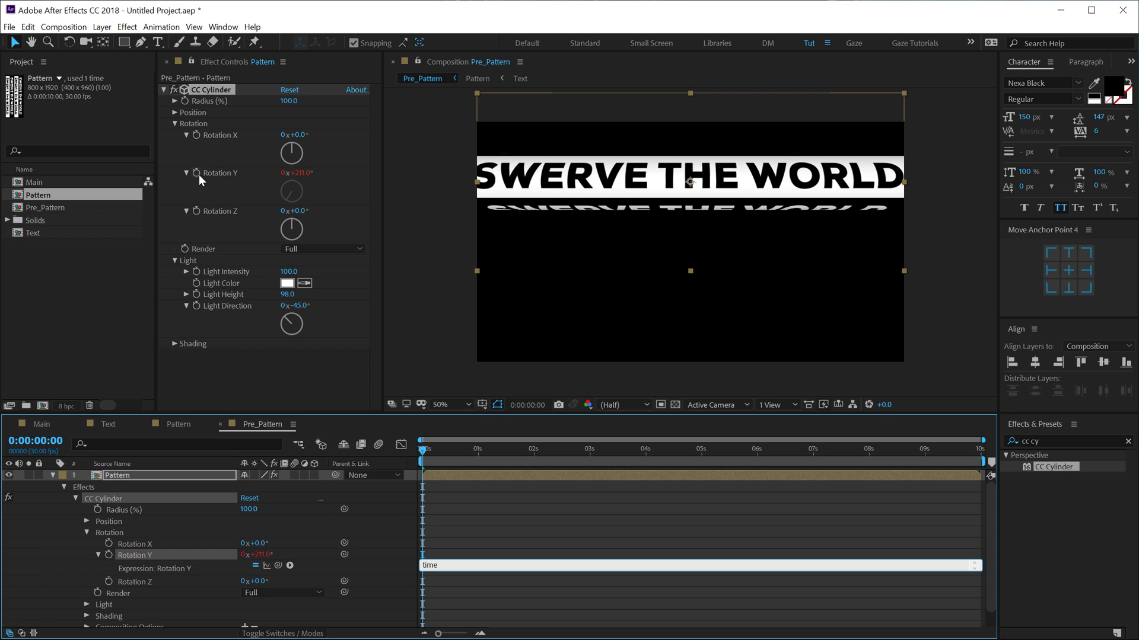
text(*80)
click(505, 525)
key(space)
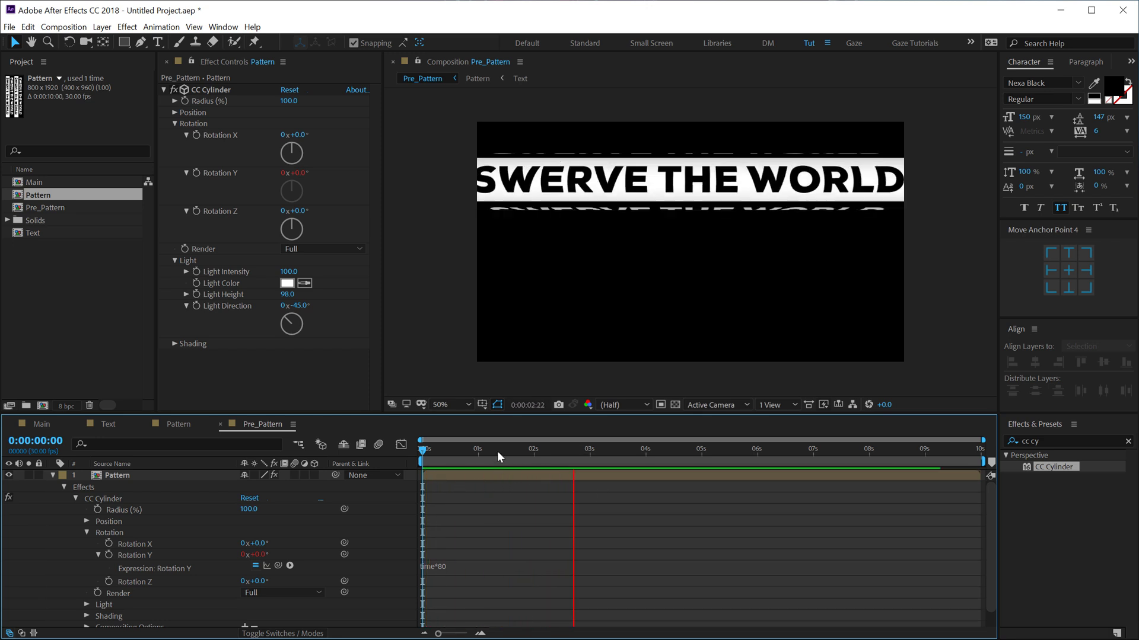
key(space)
drag(411, 444, 593, 450)
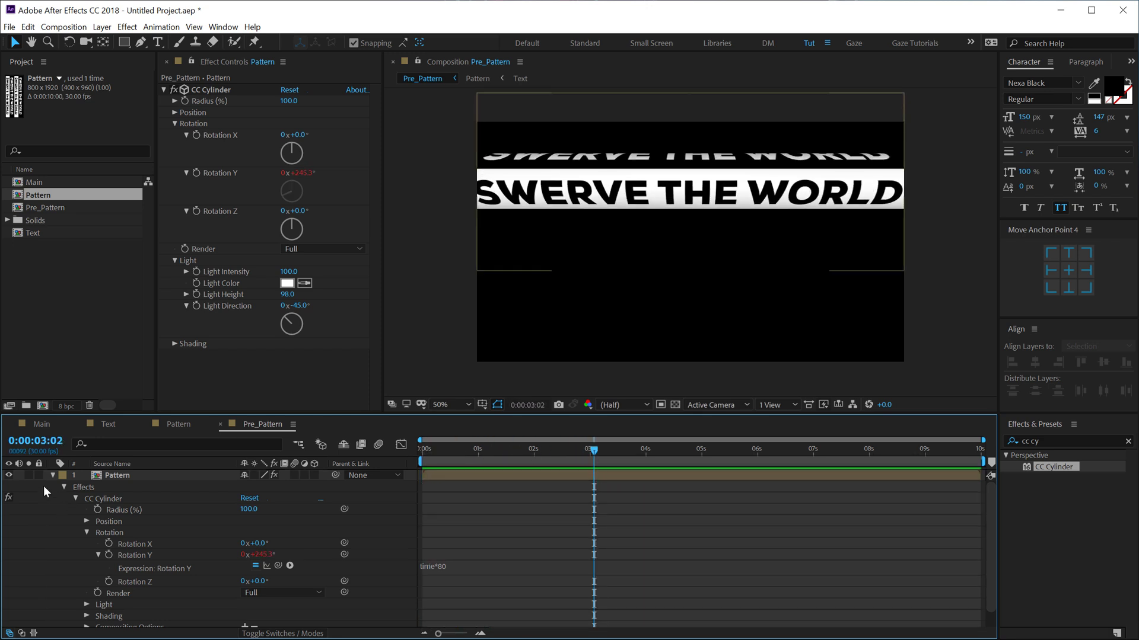
Set the cylinder's Position Z to 40
click(52, 475)
click(116, 475)
drag(289, 100, 281, 101)
key(ctrl+z)
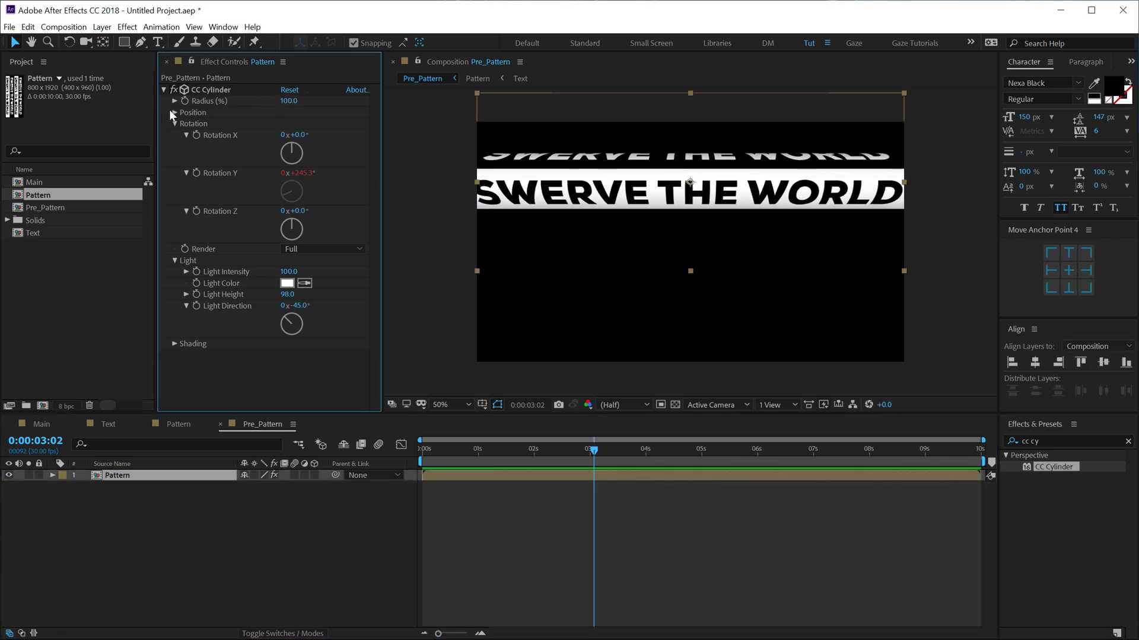
click(173, 111)
drag(287, 147, 289, 145)
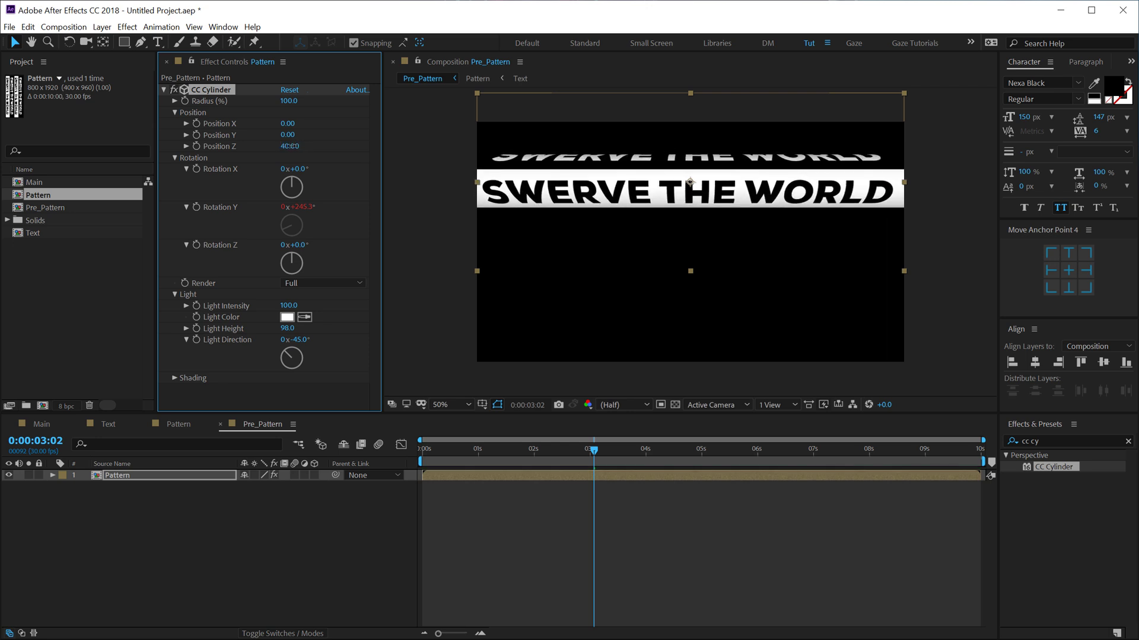
Switch to the empty Main composition
click(244, 567)
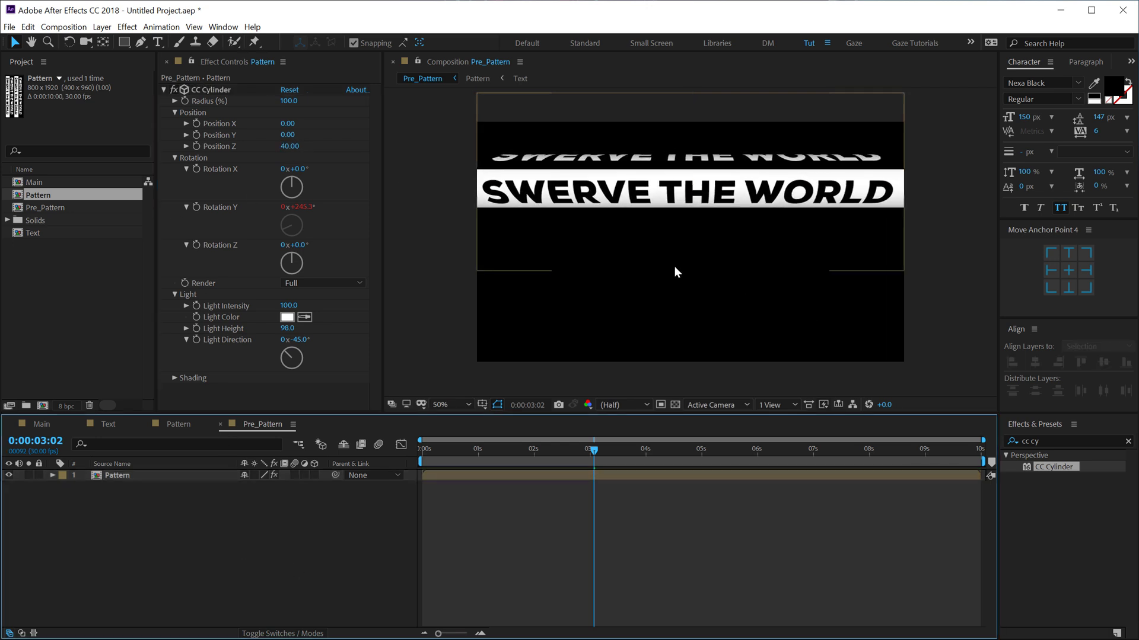
click(50, 409)
click(37, 424)
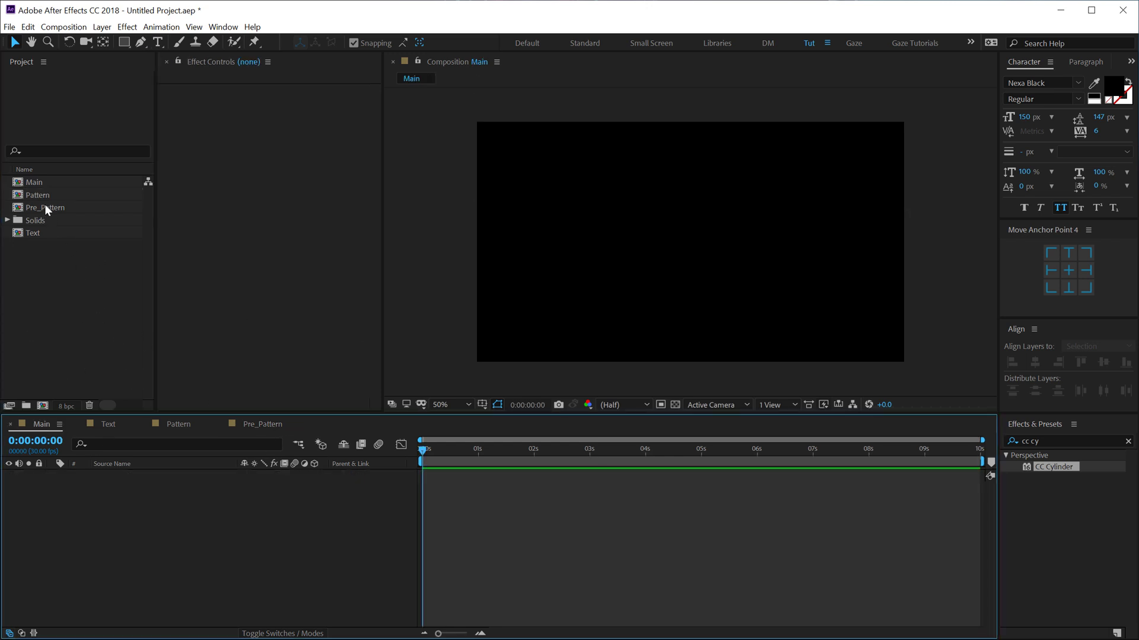
Add Pre_Pattern as a layer in Main and apply the CC Sphere effect to it
drag(49, 207, 113, 506)
click(1050, 440)
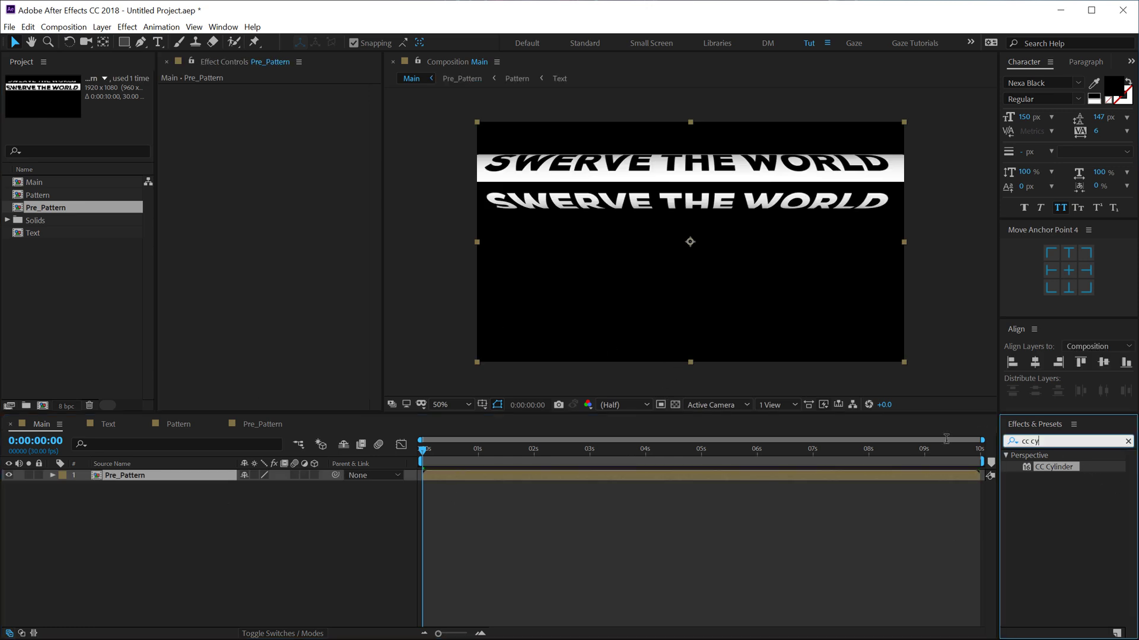
text(cc)
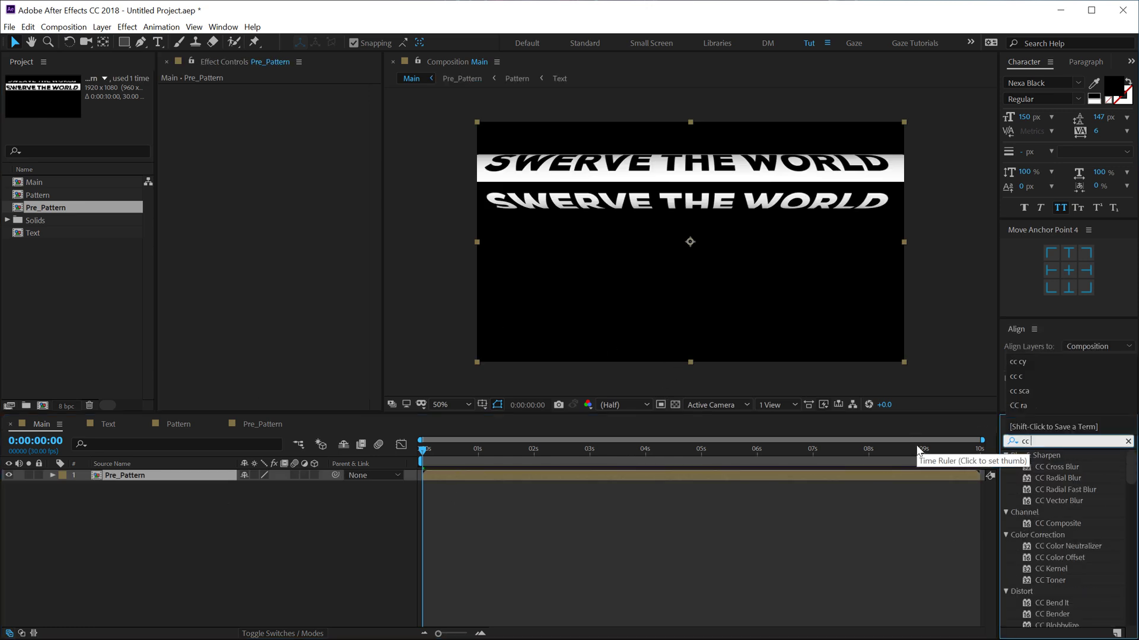
text( sp)
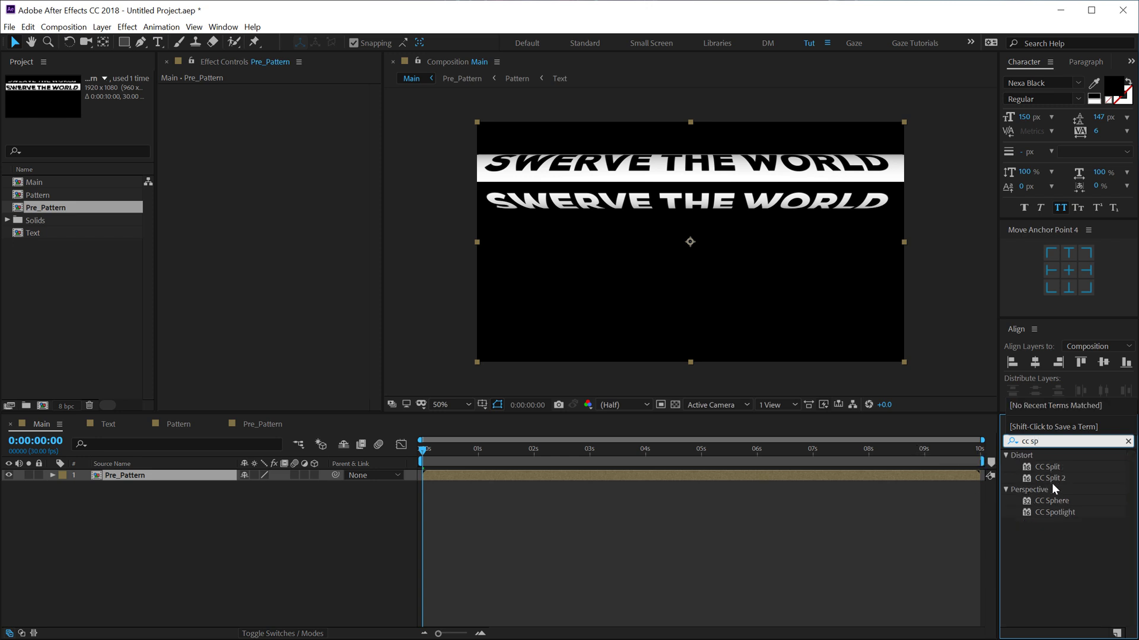
double_click(1057, 501)
Set the CC Sphere radius to 299 and its X rotation to -90°
scroll(694, 238, up, 2)
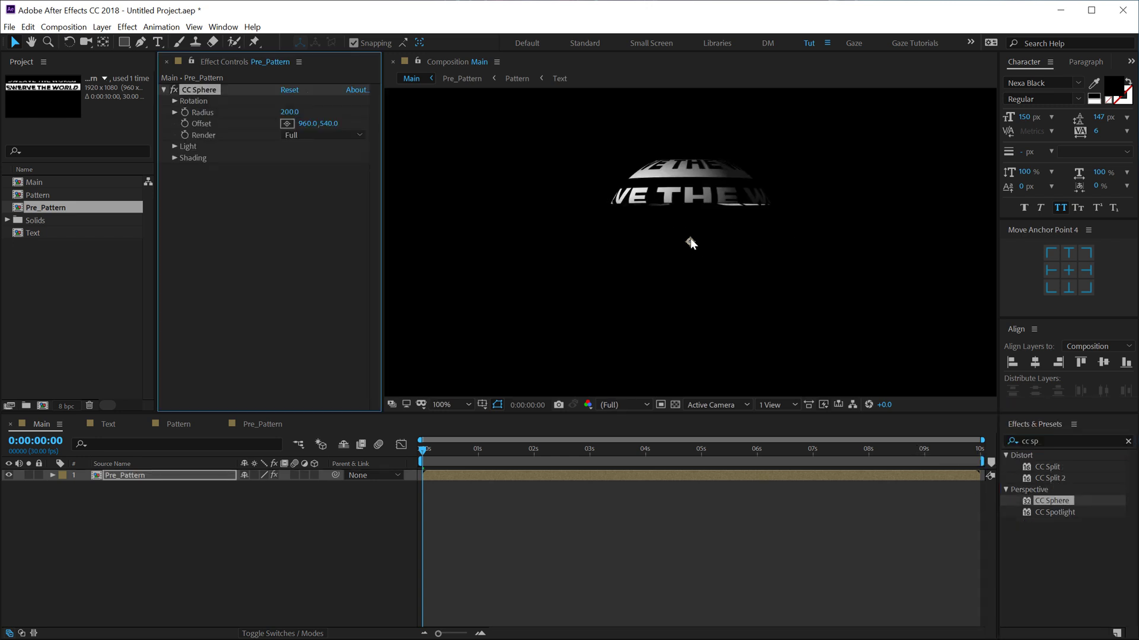
scroll(698, 197, down, 2)
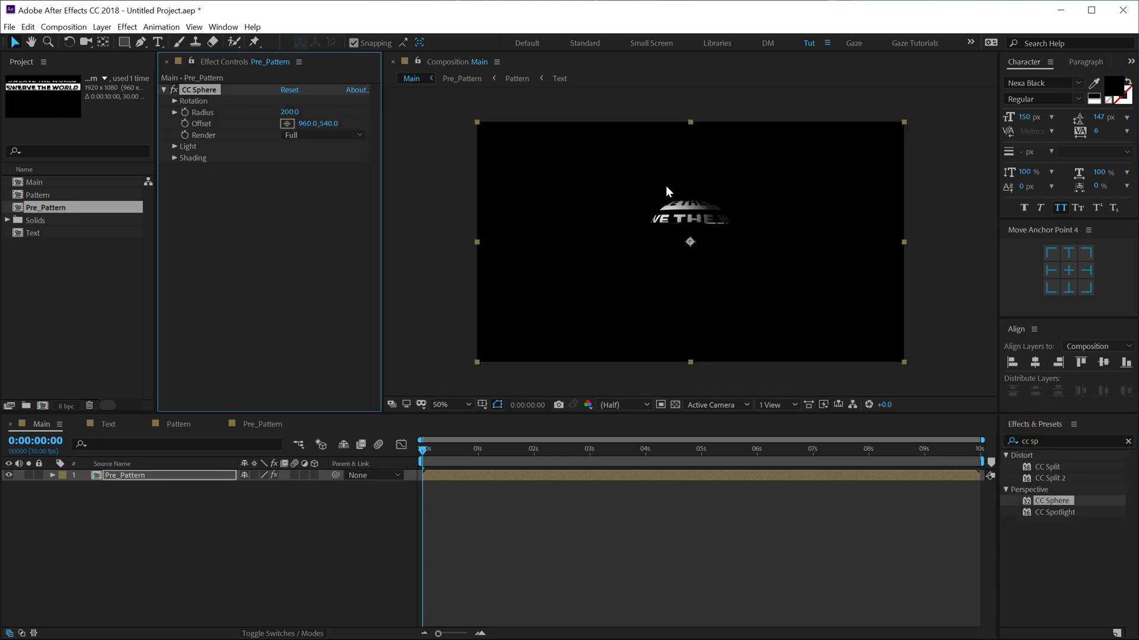
drag(289, 111, 351, 110)
click(174, 101)
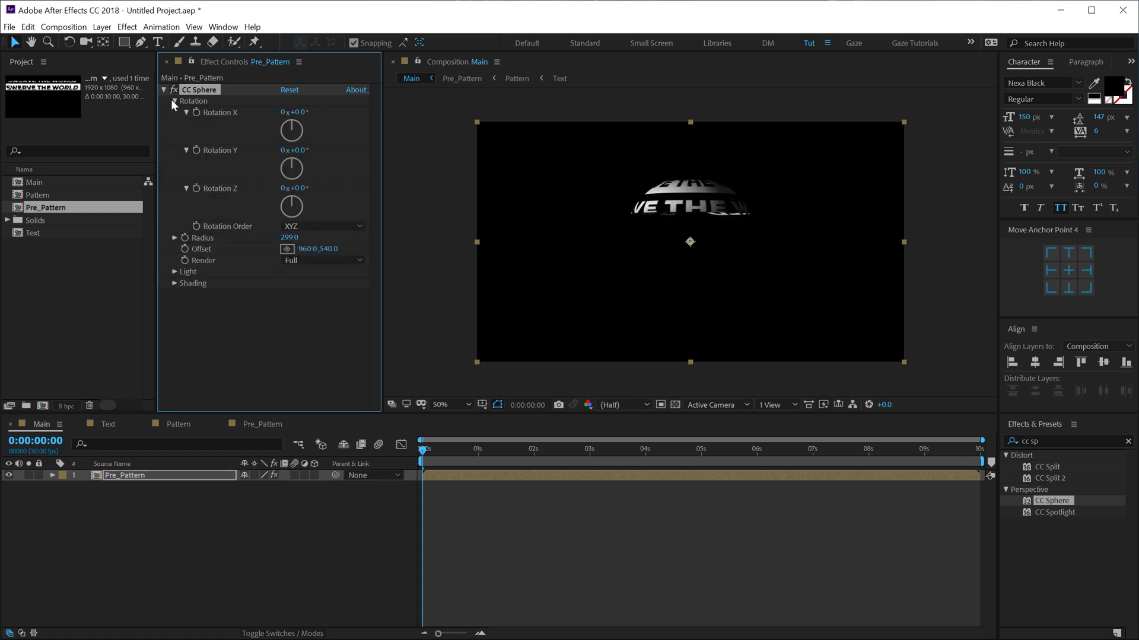
drag(295, 150, 234, 106)
key(ctrl+z)
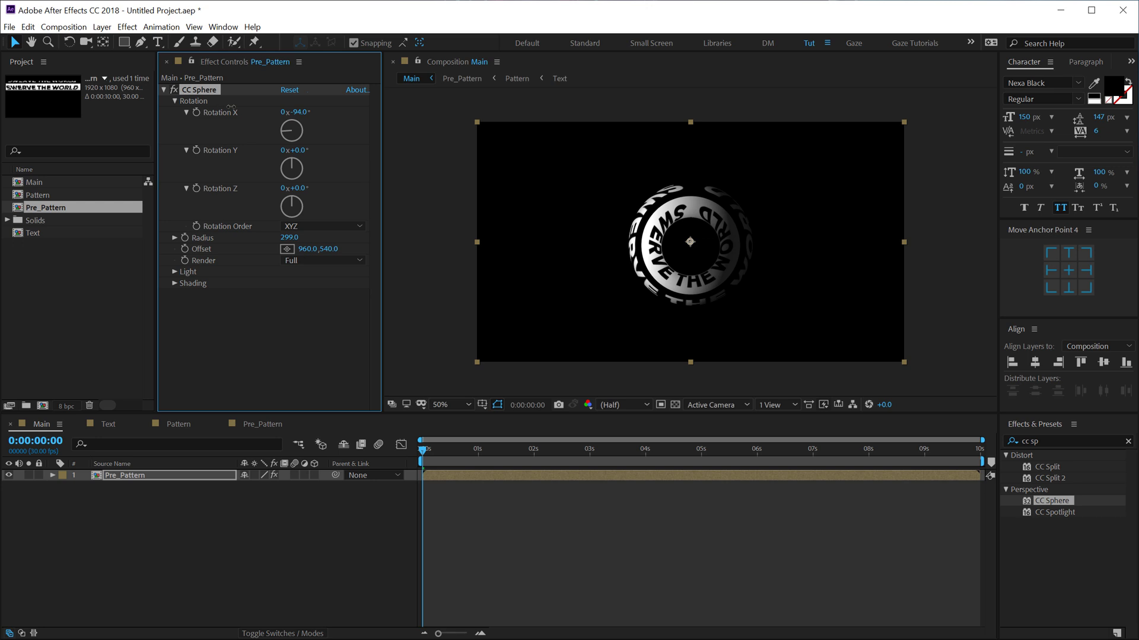
click(300, 112)
text(-90)
key(Return)
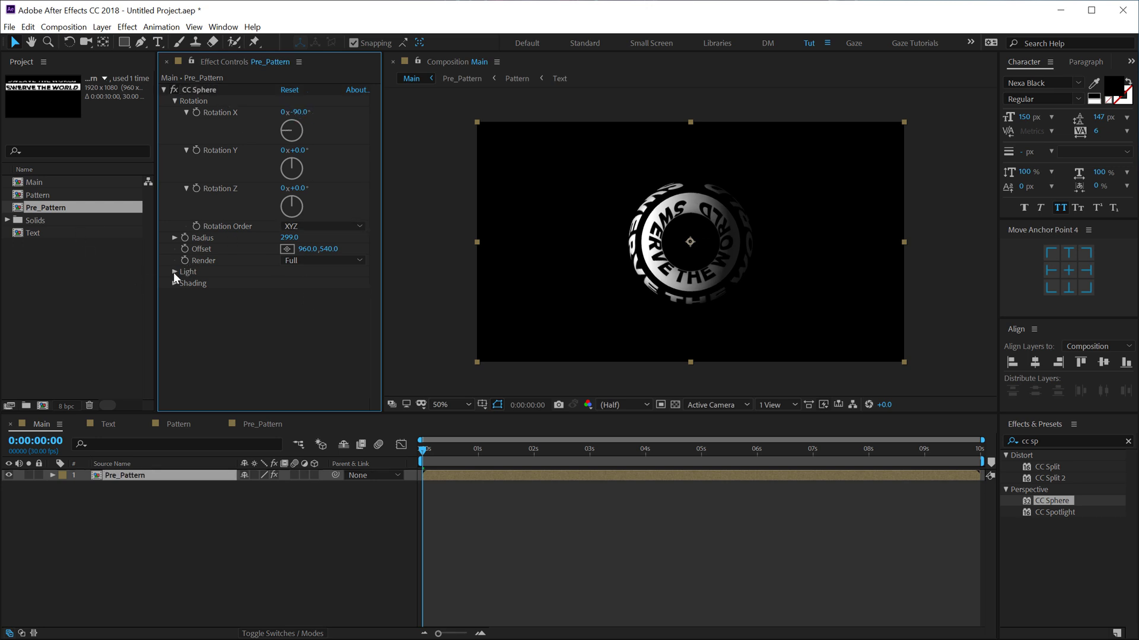
Raise the sphere's light height to 100 and preview the spinning text ring
click(173, 272)
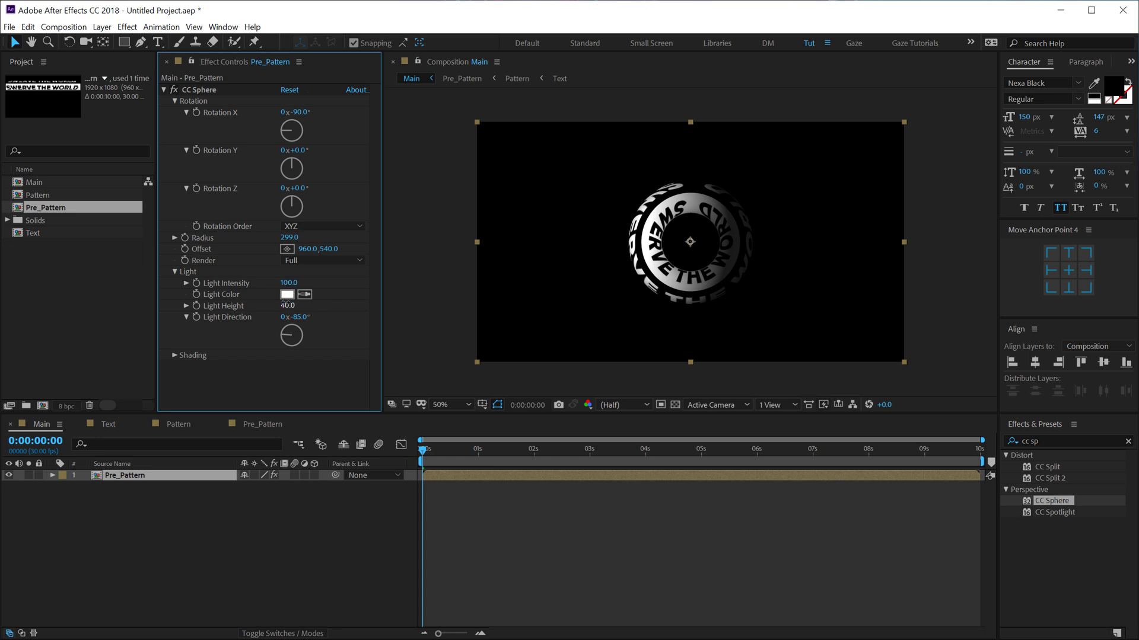
drag(287, 305, 364, 305)
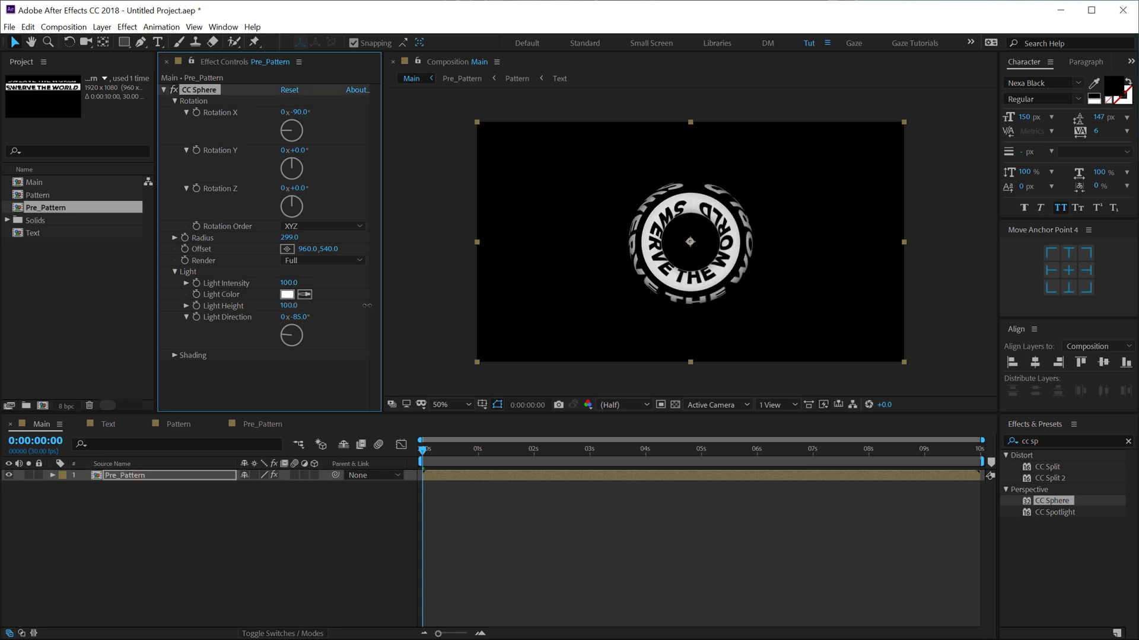
click(429, 444)
key(space)
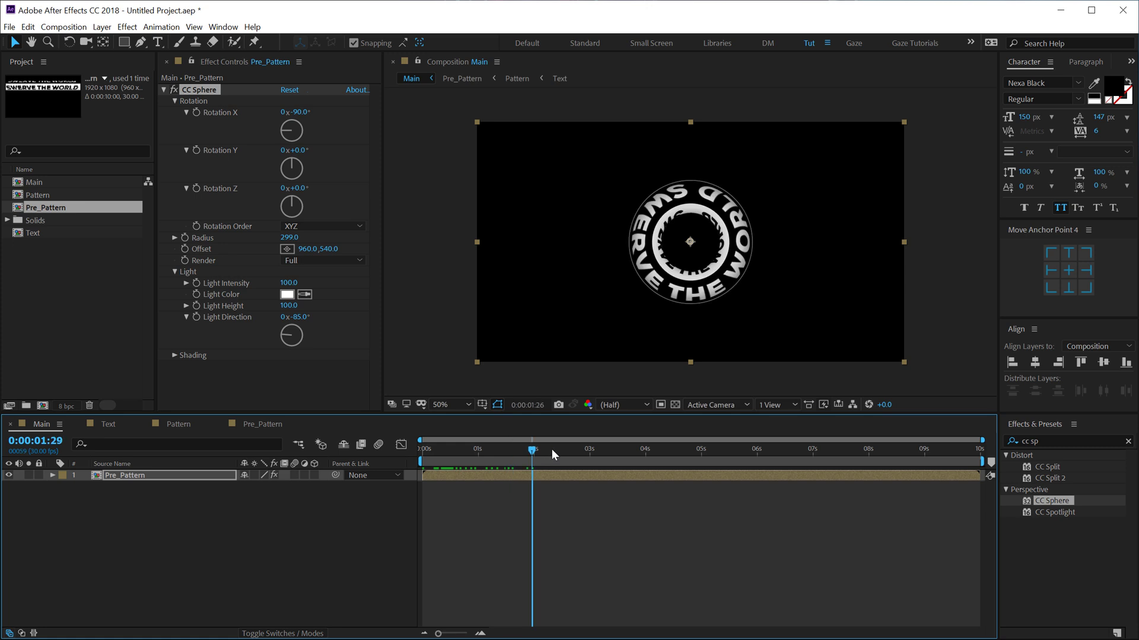
key(space)
key(space)
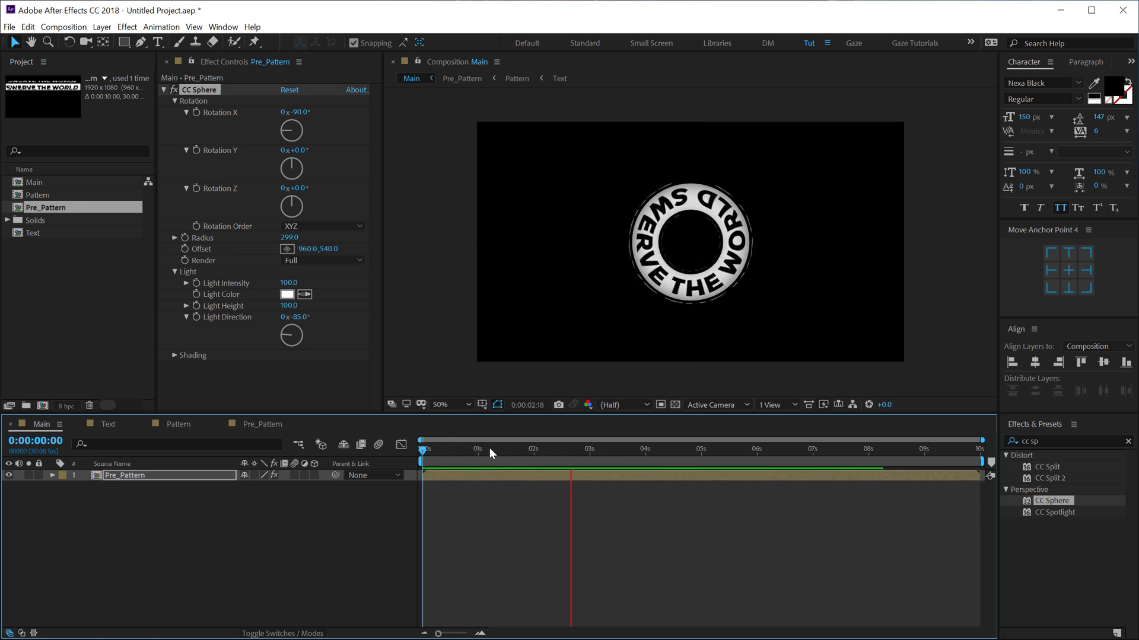
Stop the preview, view the ring at full size and brighten CC Sphere light intensity to 139
key(space)
key(/)
drag(448, 453, 547, 462)
drag(290, 283, 317, 283)
Scrub through the ring animation back to frame 28, then open the Pre_Pattern composition
drag(432, 443, 607, 437)
scroll(563, 279, down, 2)
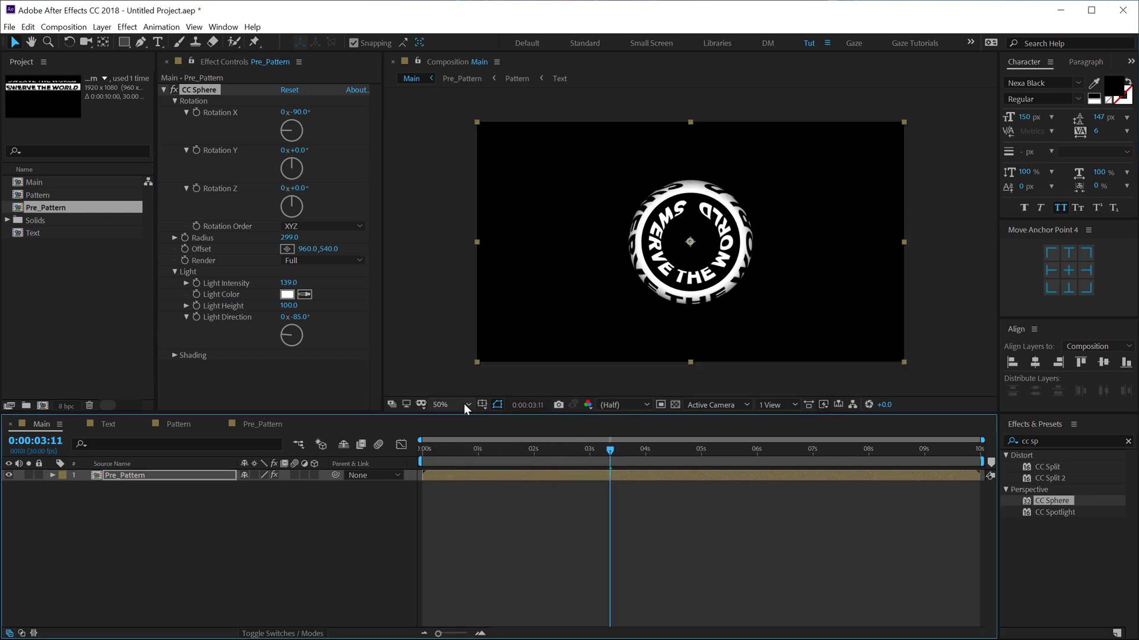
drag(464, 445, 595, 452)
scroll(590, 279, up, 2)
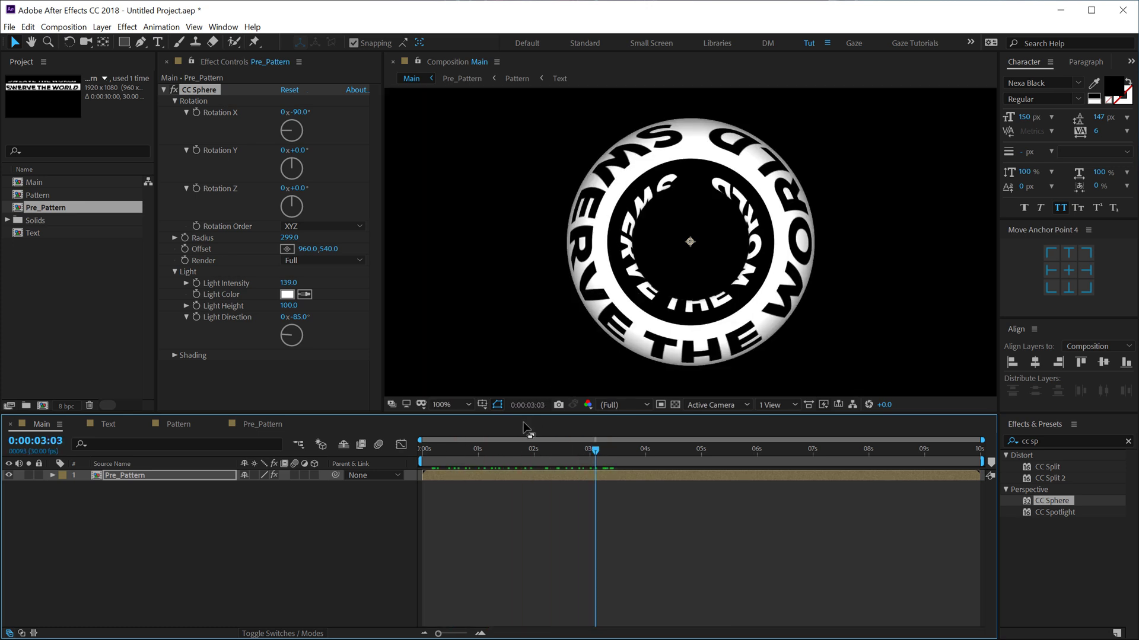
drag(513, 450, 475, 451)
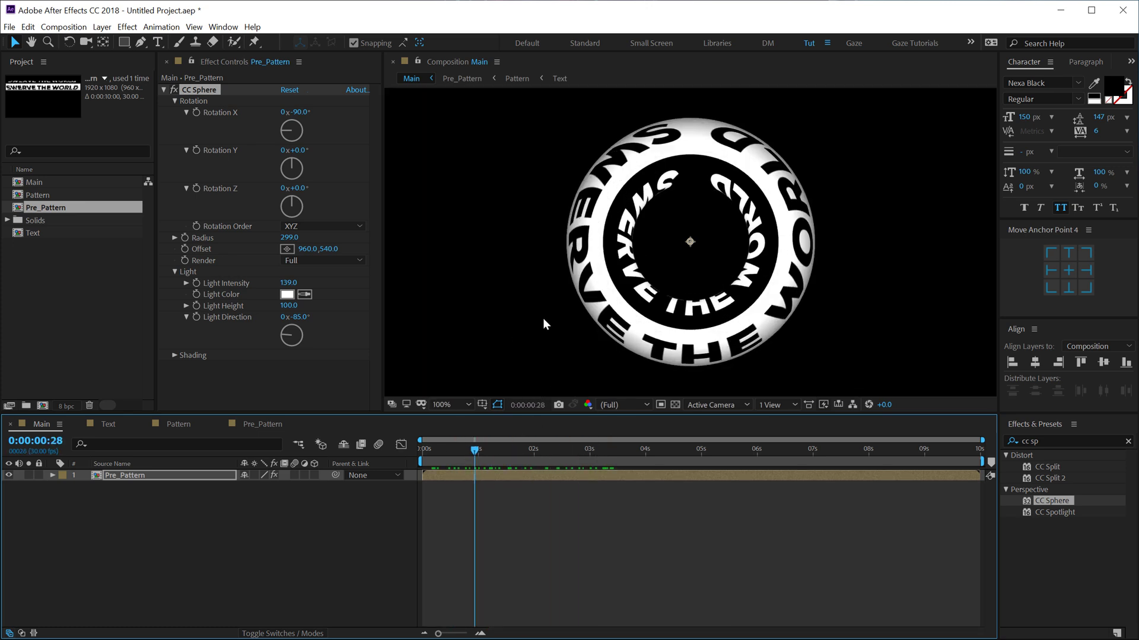
double_click(116, 478)
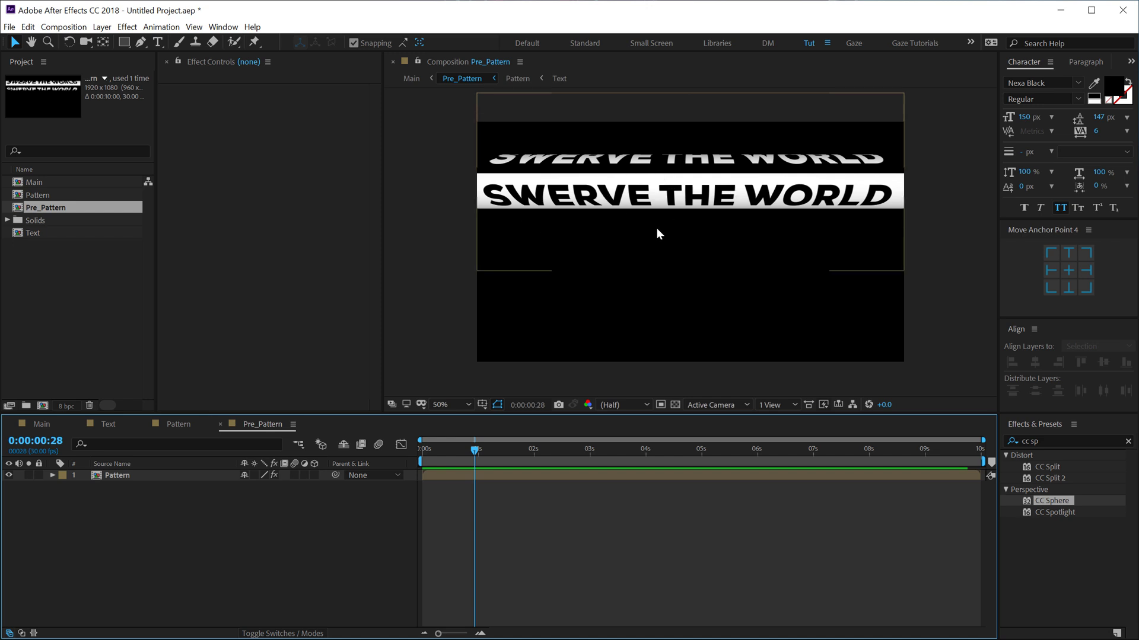
Select the Pattern layer in Pre_Pattern, then return to Main and scrub the SWERVE THE WORLD ring
click(118, 475)
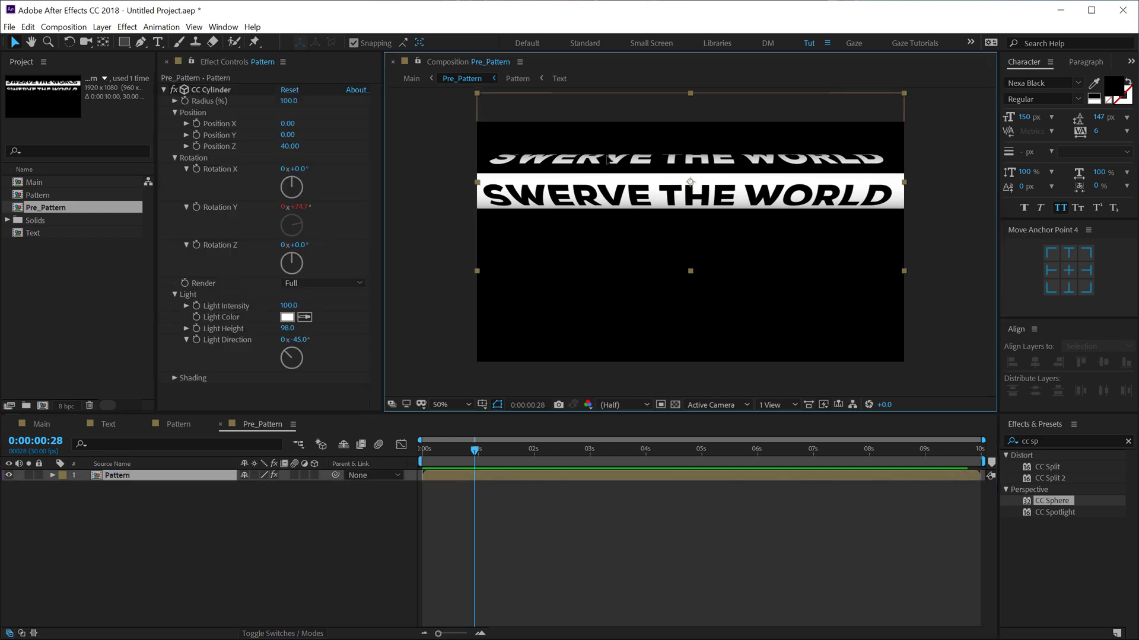
click(42, 424)
drag(474, 452, 673, 449)
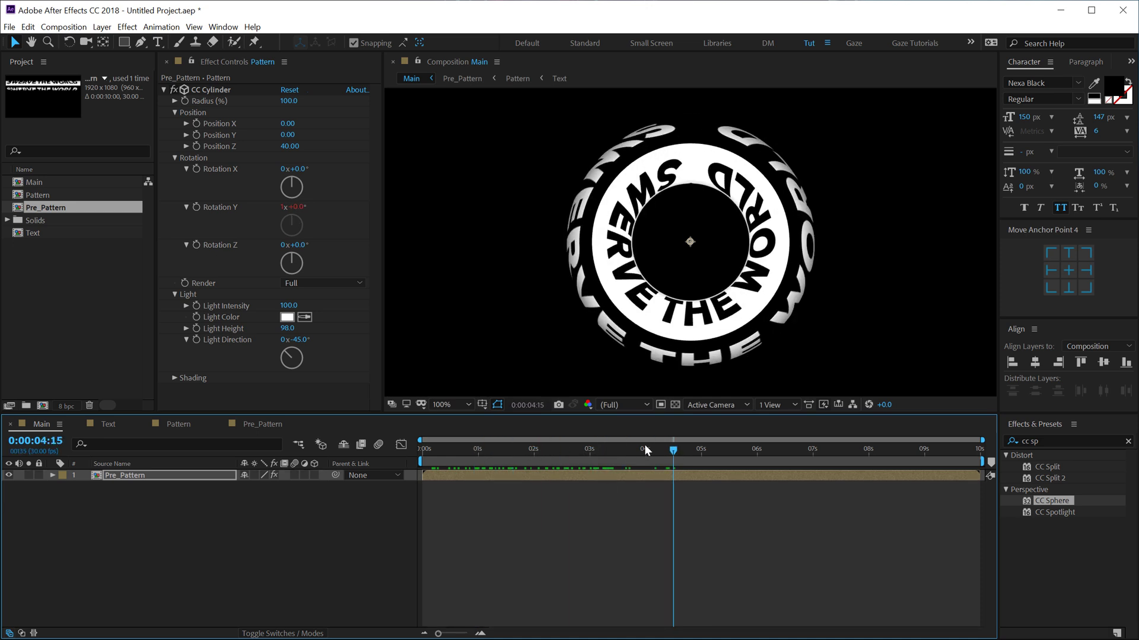